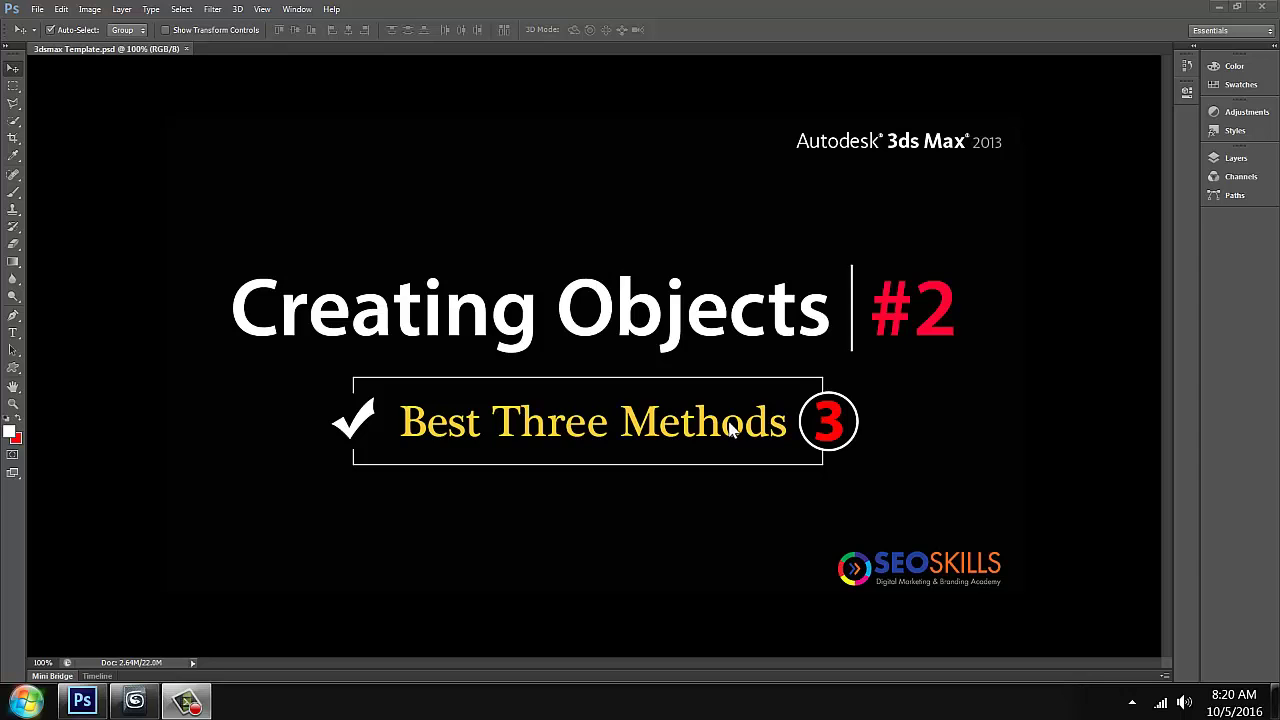
Switch from the Photoshop title card to the empty 3ds Max 2013 scene
{"action": "left_click", "coordinate": [134, 703]}
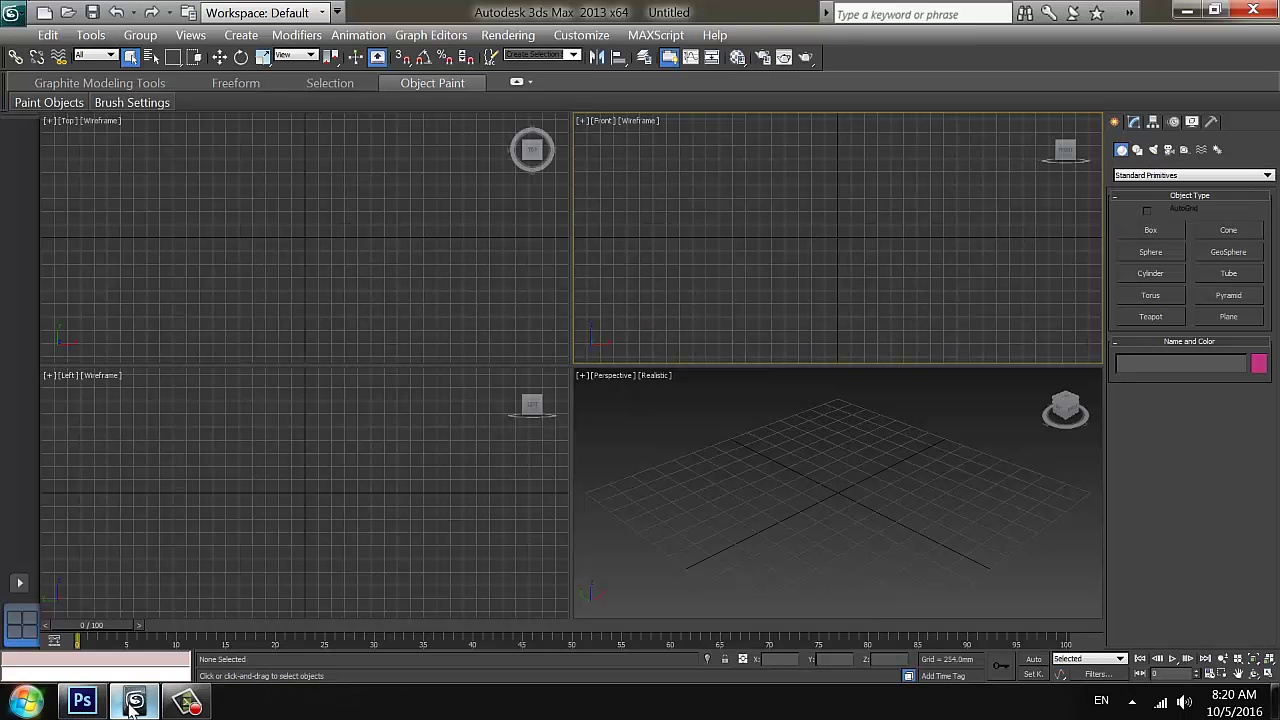
Make the Top, Front, Perspective and Left viewports active one after another
{"action": "left_click", "coordinate": [373, 264]}
{"action": "left_click", "coordinate": [672, 226]}
{"action": "left_click", "coordinate": [676, 464]}
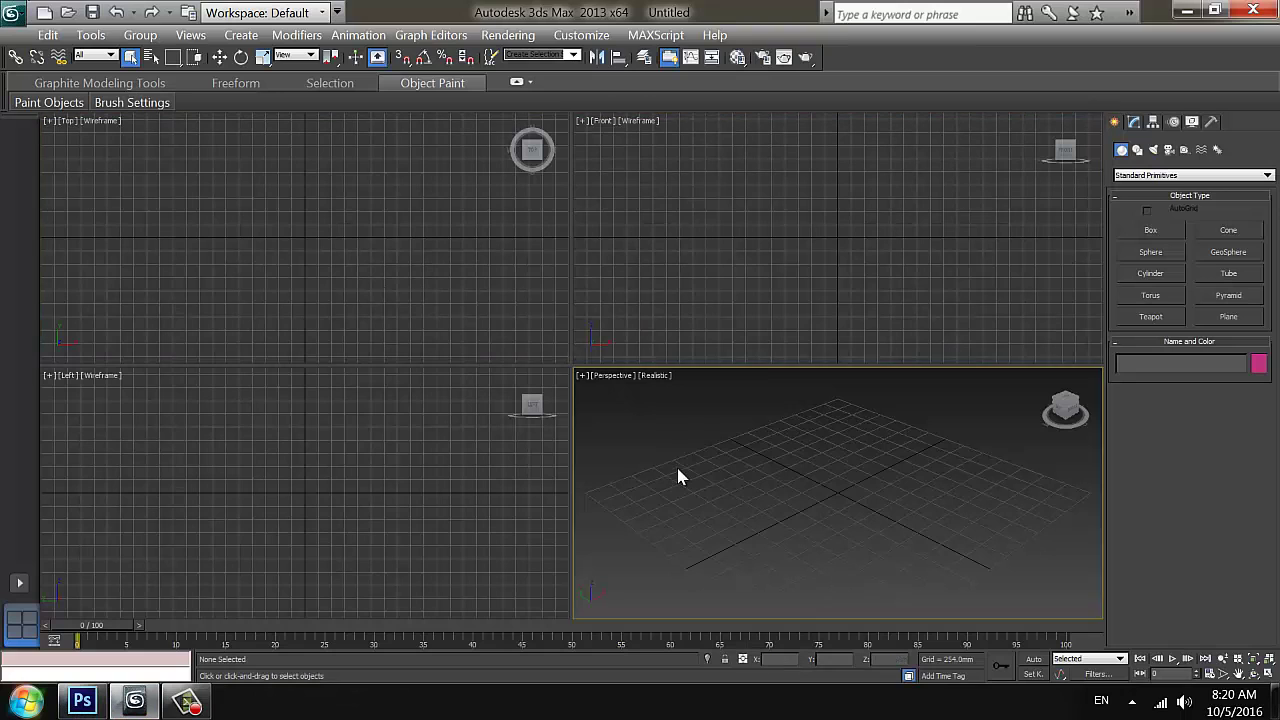
{"action": "left_click", "coordinate": [430, 400]}
{"action": "left_click", "coordinate": [415, 320]}
{"action": "left_click", "coordinate": [711, 257]}
{"action": "left_click", "coordinate": [722, 484]}
{"action": "left_click", "coordinate": [455, 487]}
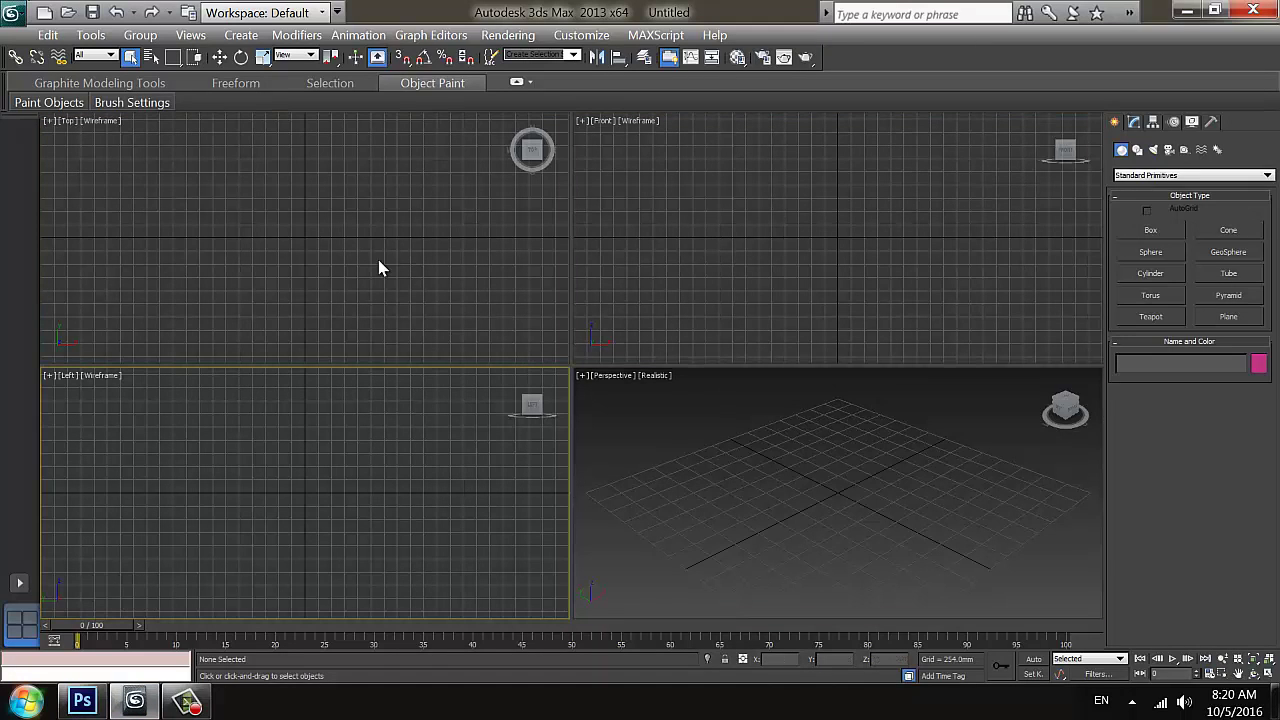
Bring up the object painting options, then reactivate the Top and Front viewports
{"action": "left_click", "coordinate": [30, 103]}
{"action": "left_click", "coordinate": [268, 257]}
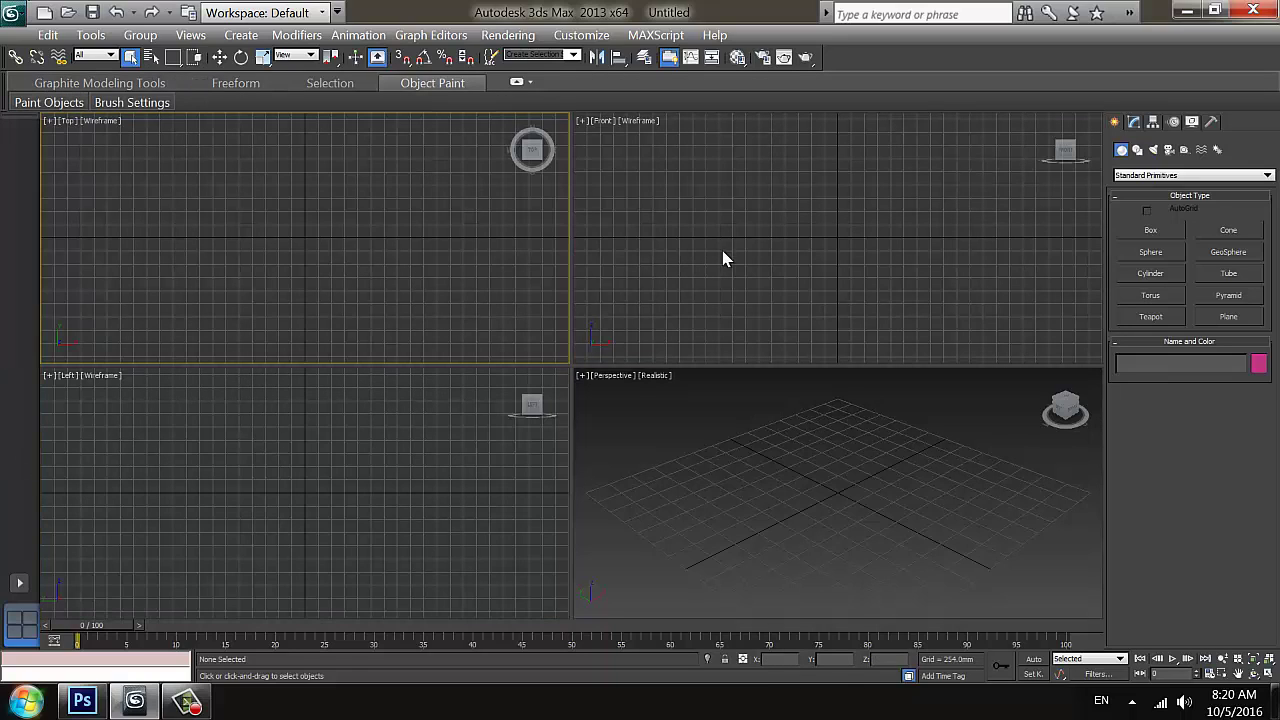
{"action": "left_click", "coordinate": [722, 252]}
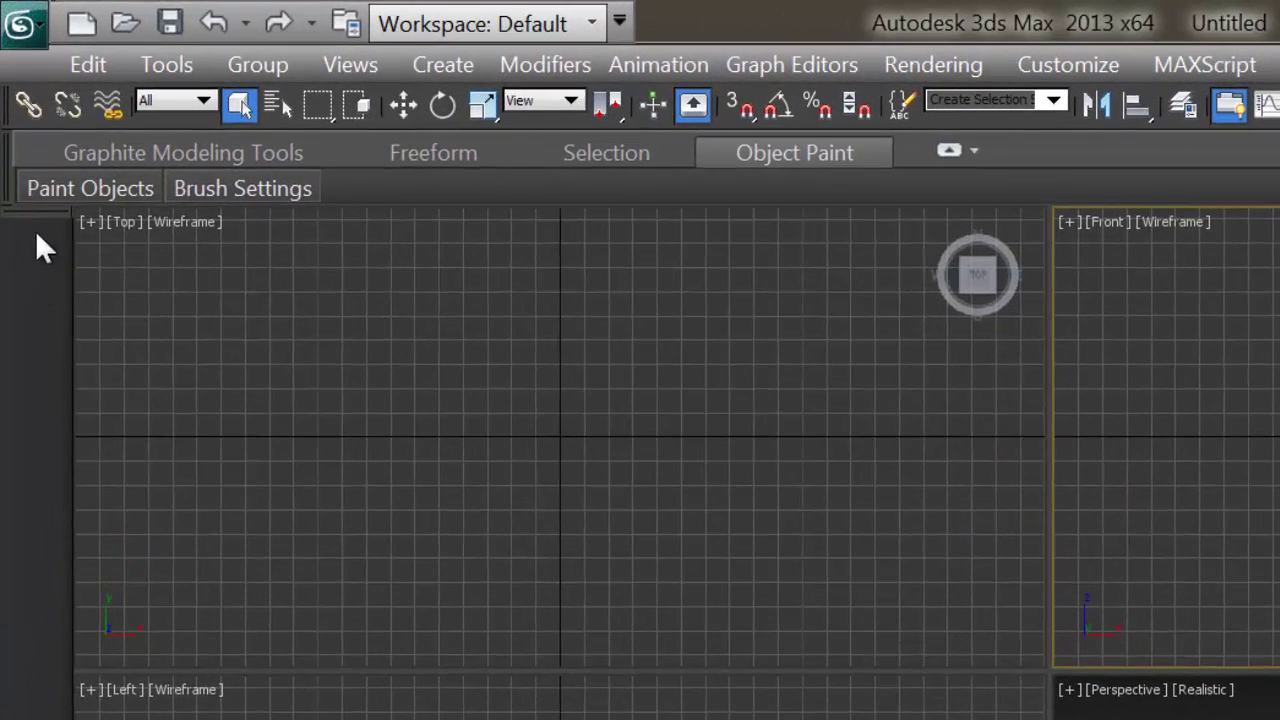
Turn off the Viewport Layout Tabs and the Graphite Modeling Tools ribbon via the toolbar menu
{"action": "left_click", "coordinate": [20, 188]}
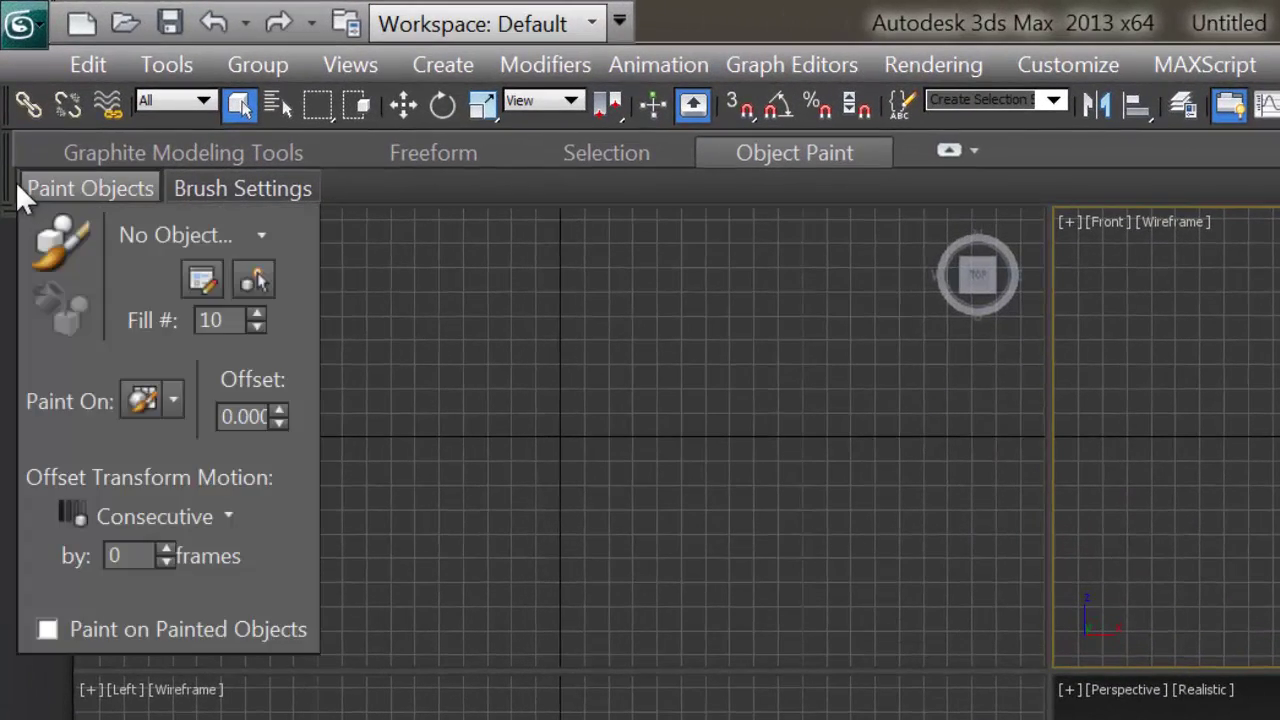
{"action": "right_click", "coordinate": [9, 184]}
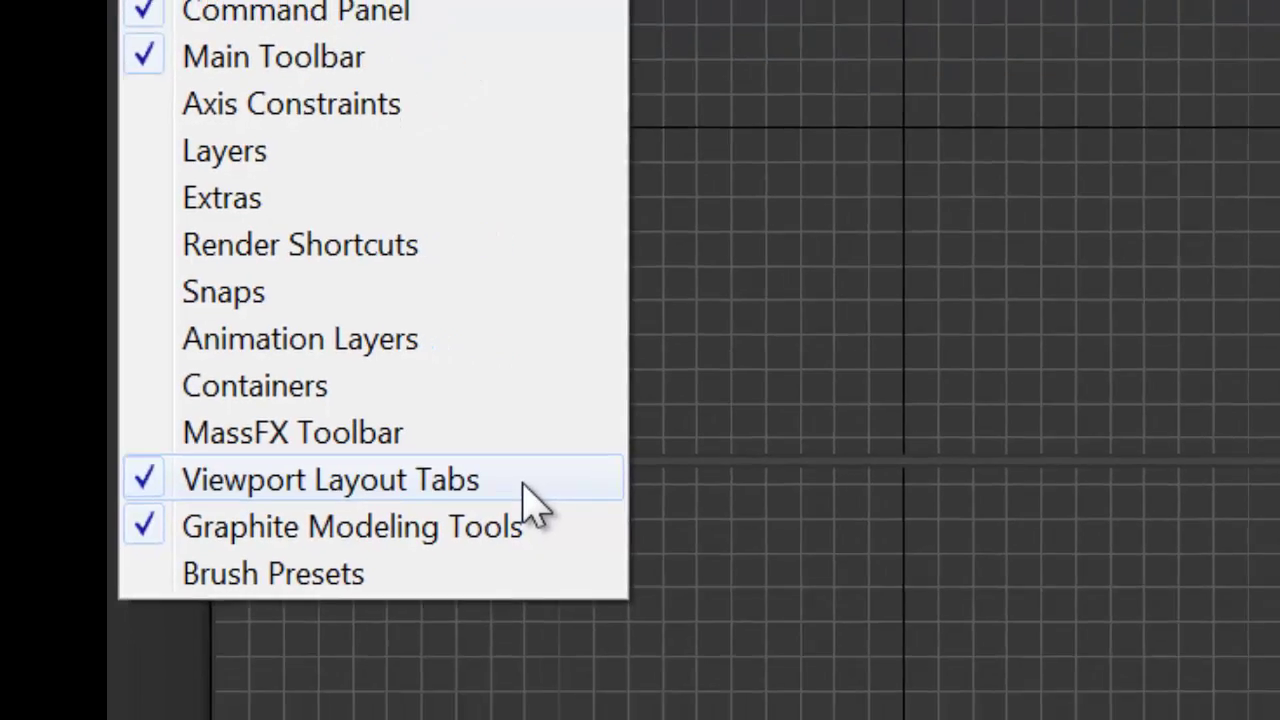
{"action": "left_click", "coordinate": [635, 518]}
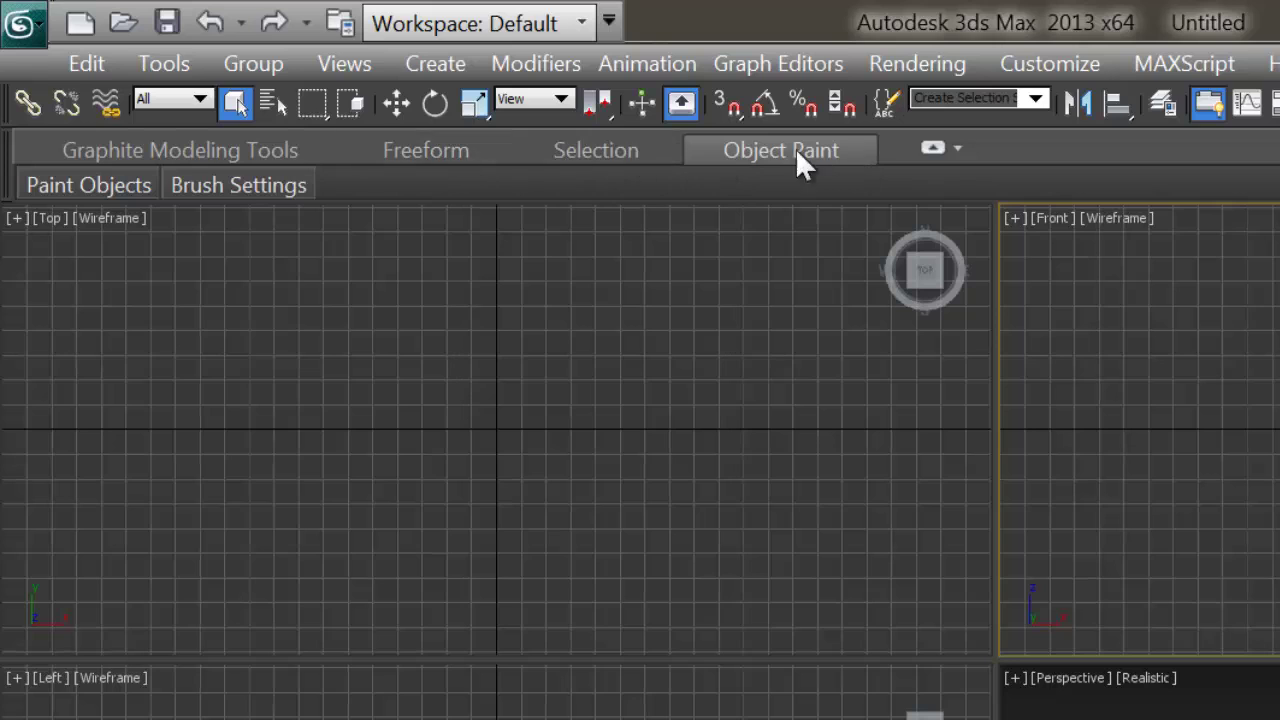
{"action": "right_click", "coordinate": [10, 203]}
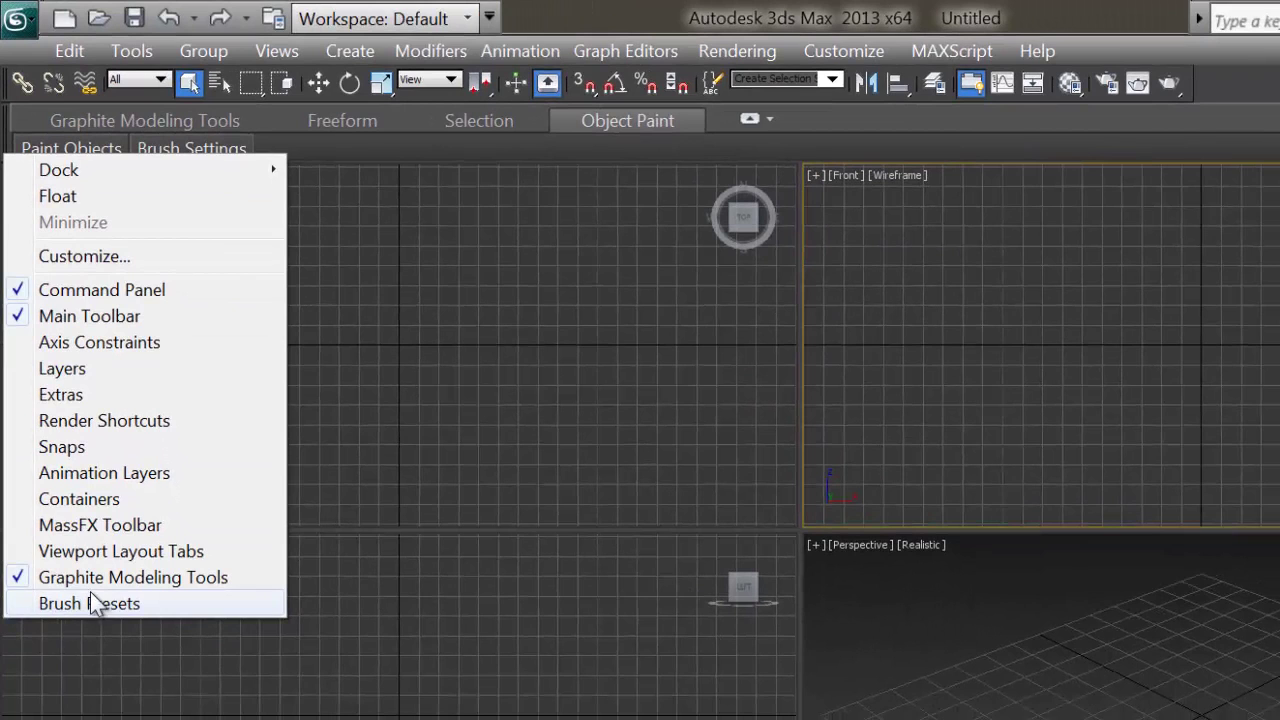
{"action": "left_click", "coordinate": [193, 576]}
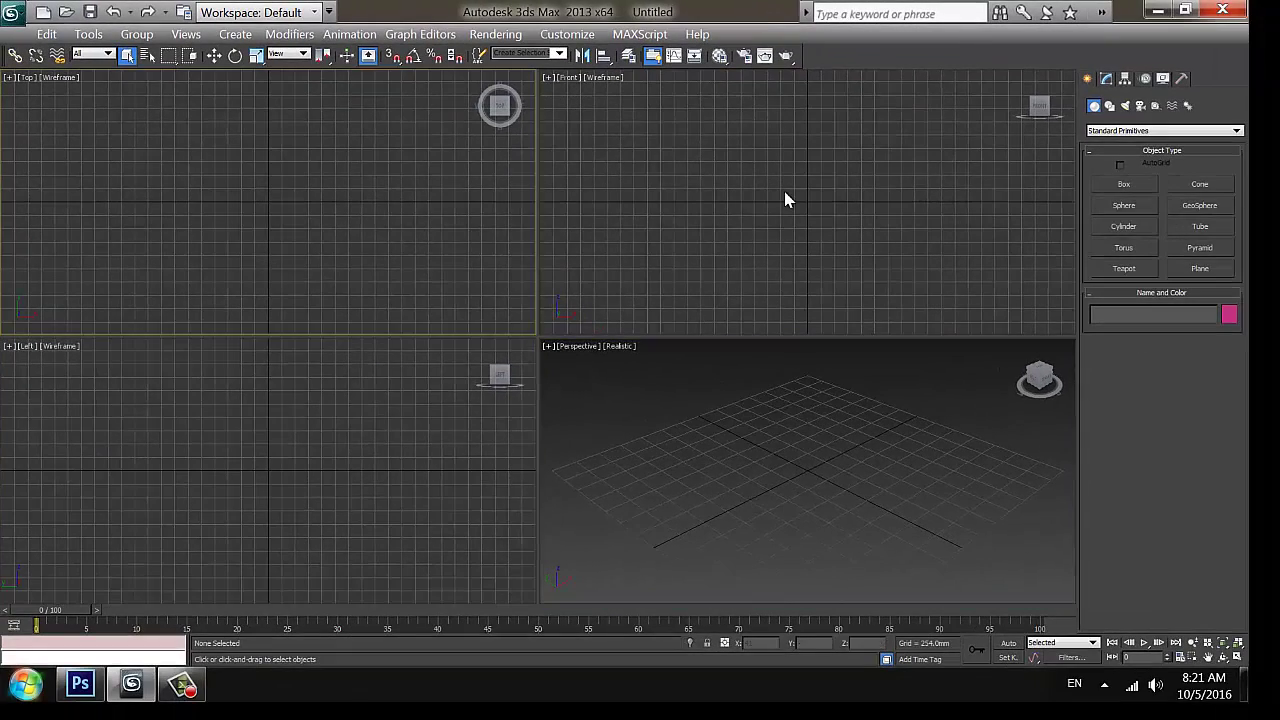
{"action": "left_click", "coordinate": [784, 191]}
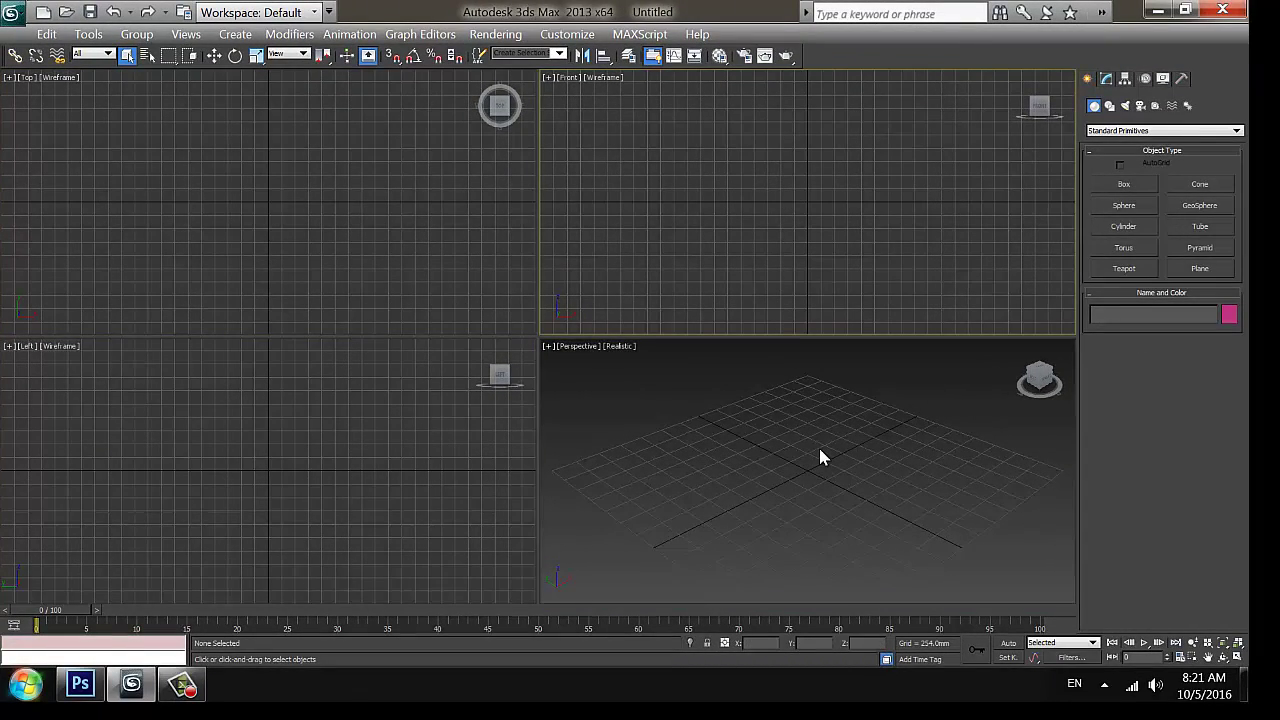
{"action": "left_click", "coordinate": [430, 448]}
{"action": "left_click", "coordinate": [376, 238]}
{"action": "left_click", "coordinate": [752, 236]}
{"action": "left_click", "coordinate": [744, 461]}
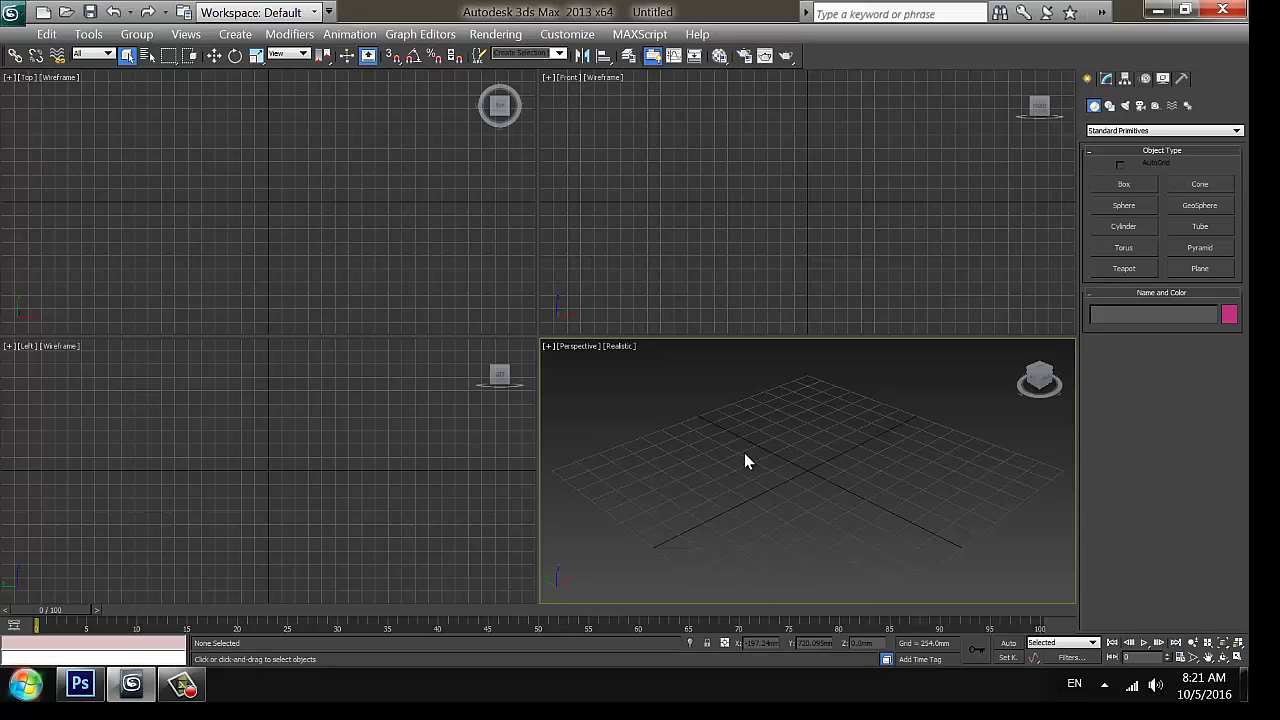
{"action": "left_click", "coordinate": [302, 267]}
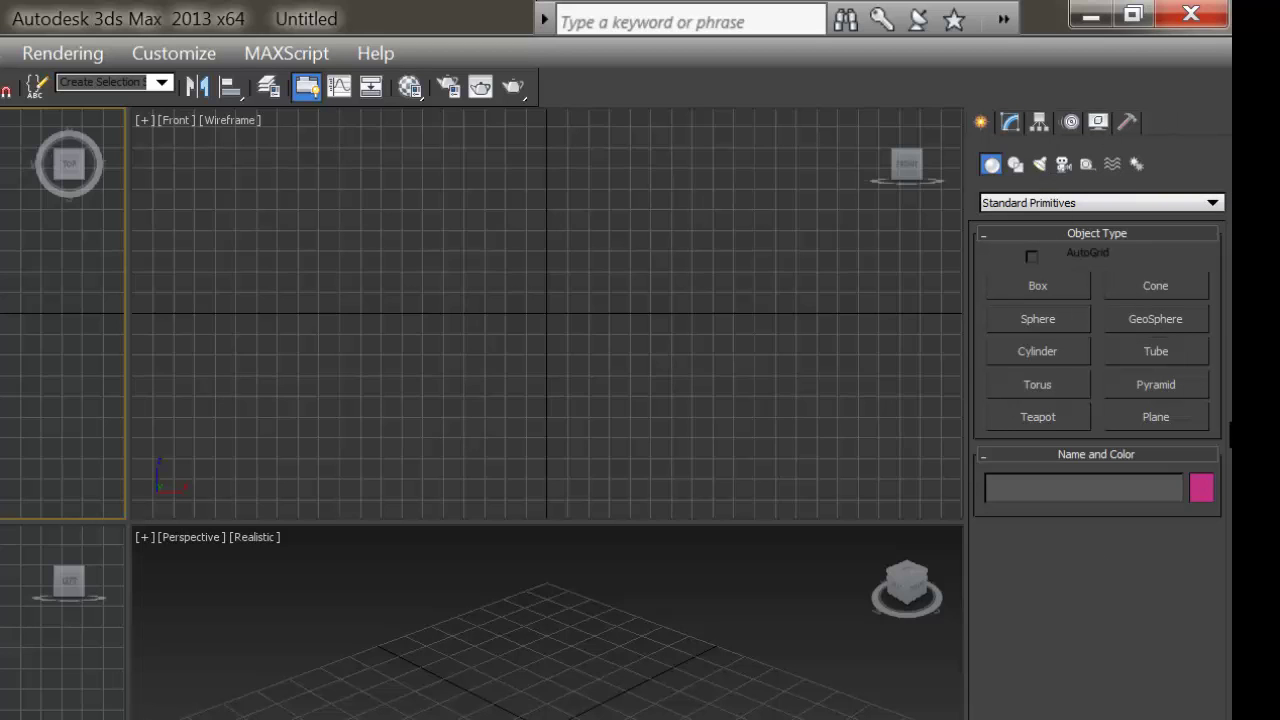
{"action": "left_click", "coordinate": [173, 55]}
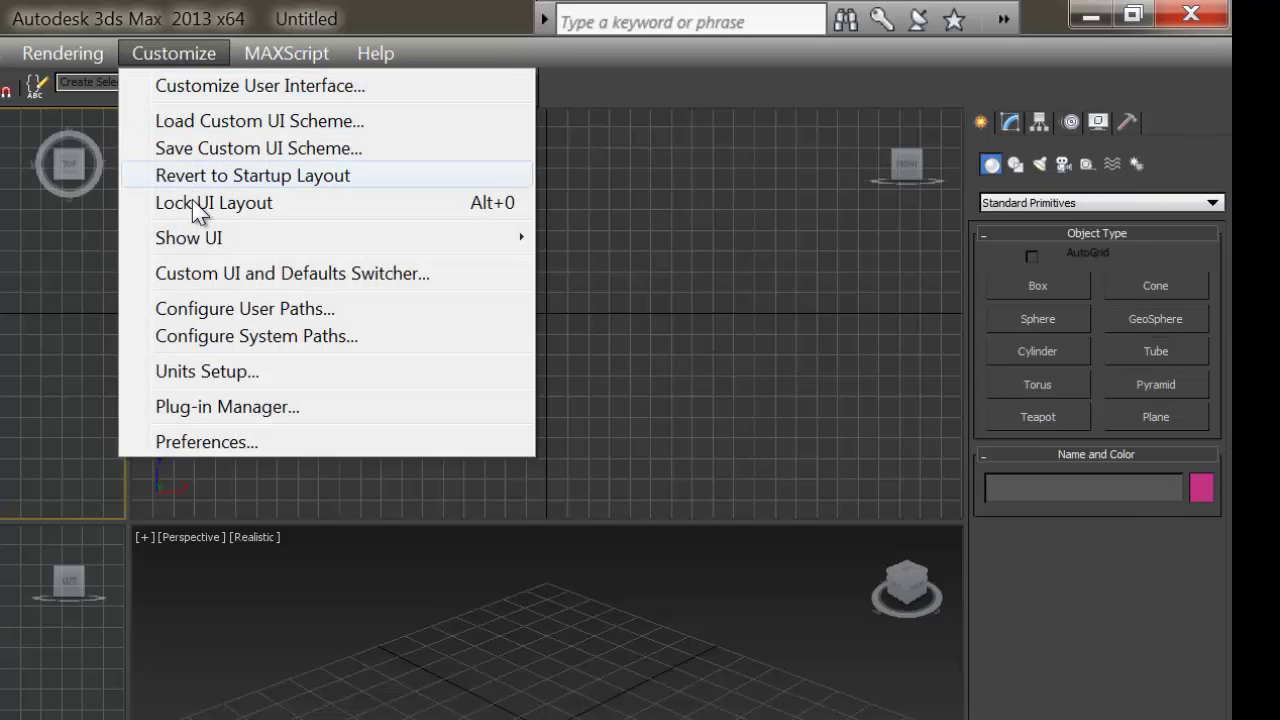
{"action": "mouse_move", "coordinate": [189, 238]}
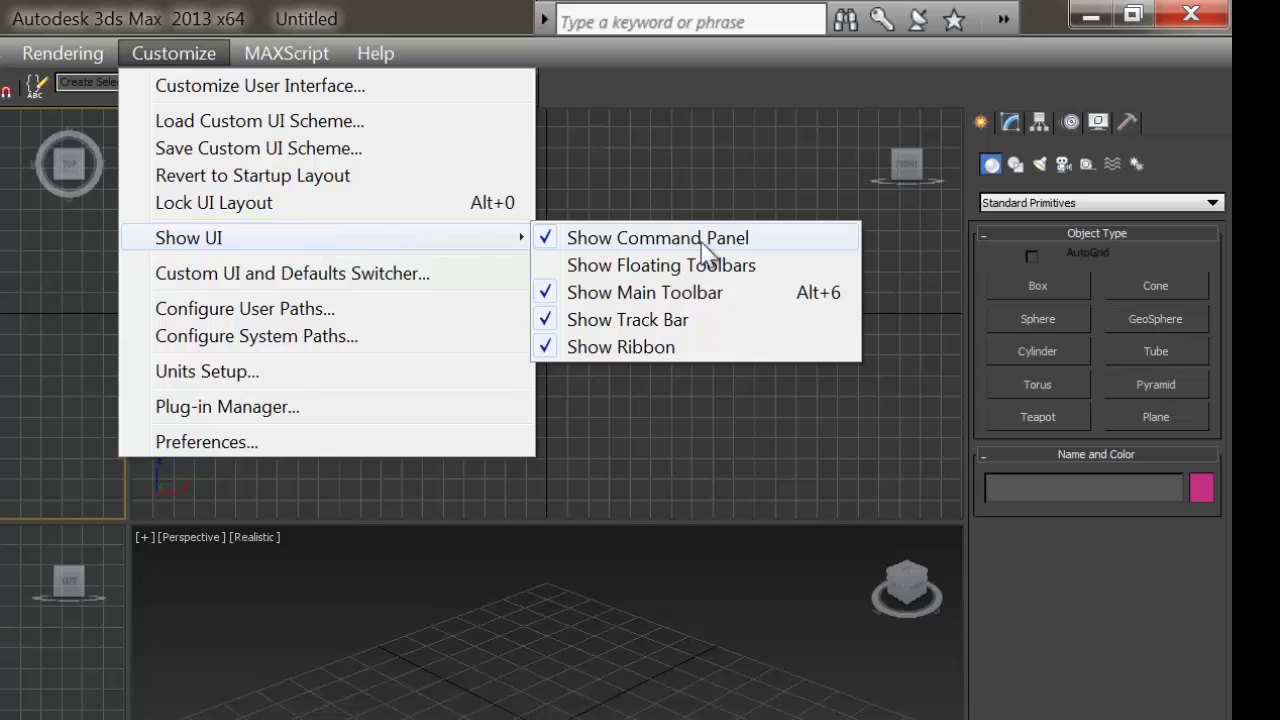
{"action": "left_click", "coordinate": [658, 238]}
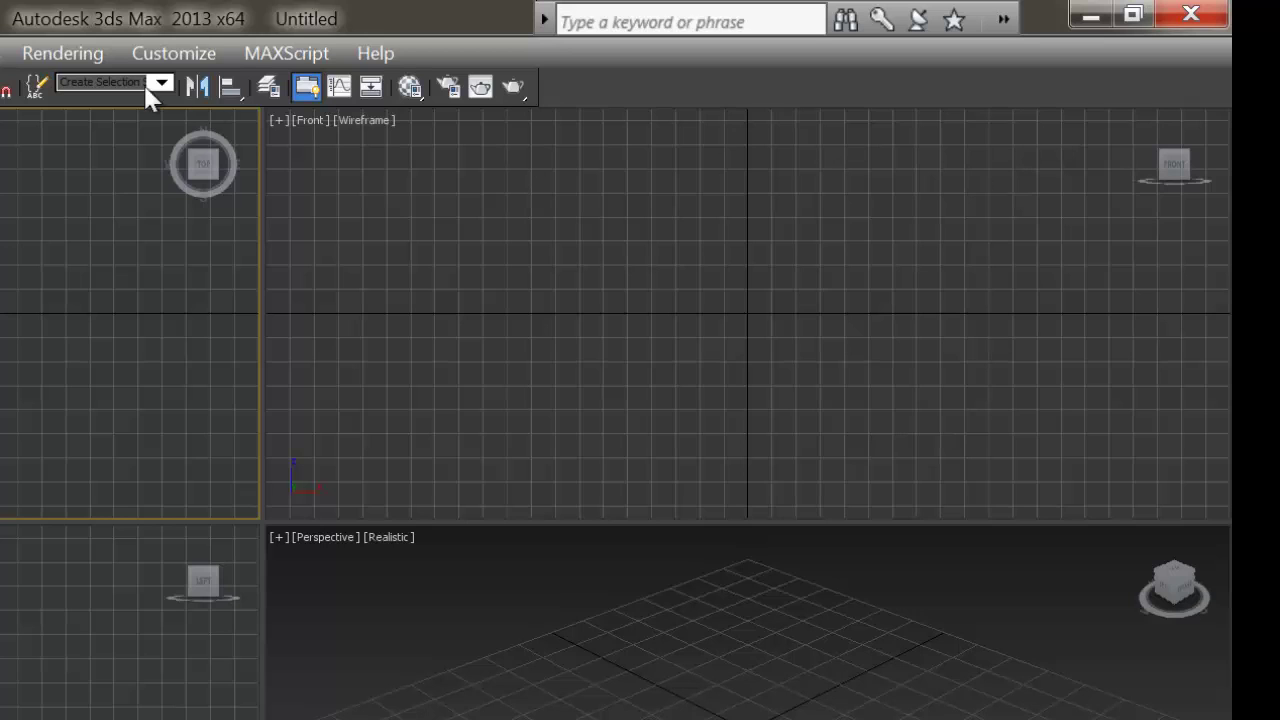
{"action": "left_click", "coordinate": [157, 52]}
{"action": "mouse_move", "coordinate": [190, 238]}
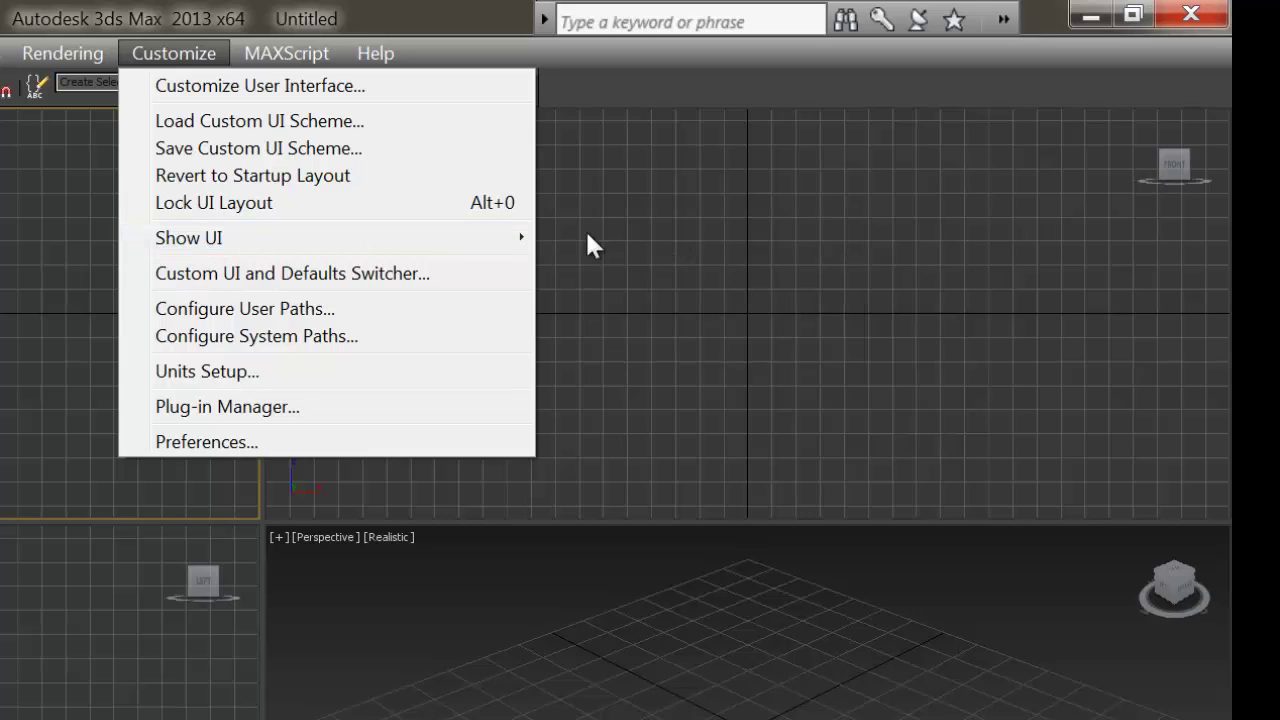
{"action": "left_click", "coordinate": [664, 244]}
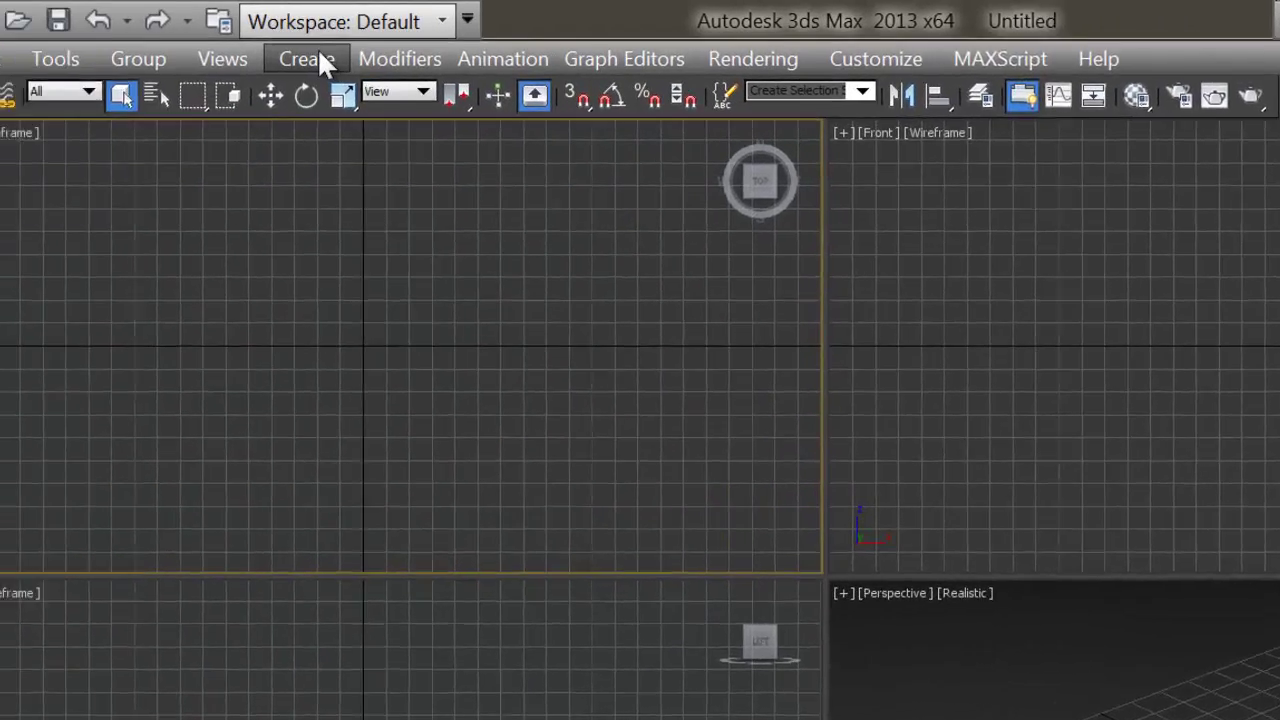
Look over the Create menu's Standard Primitives, then switch the command panel to Modify
{"action": "left_click", "coordinate": [478, 55]}
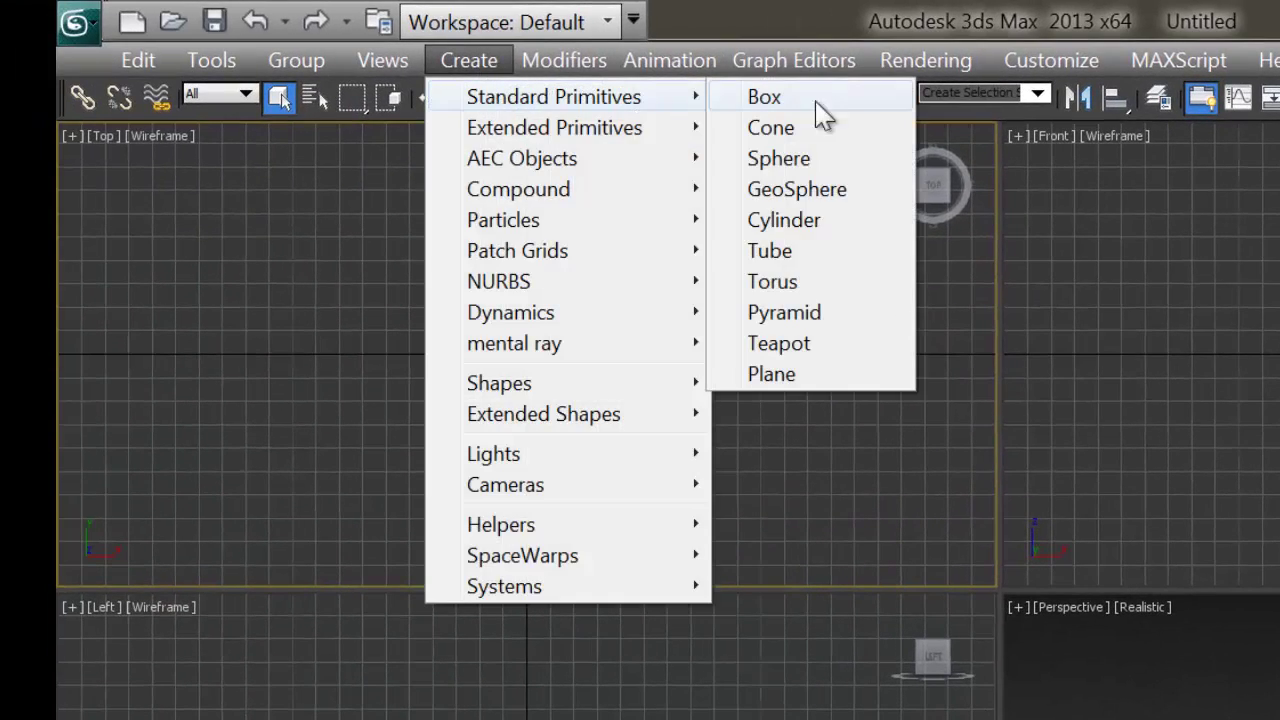
{"action": "mouse_move", "coordinate": [529, 92]}
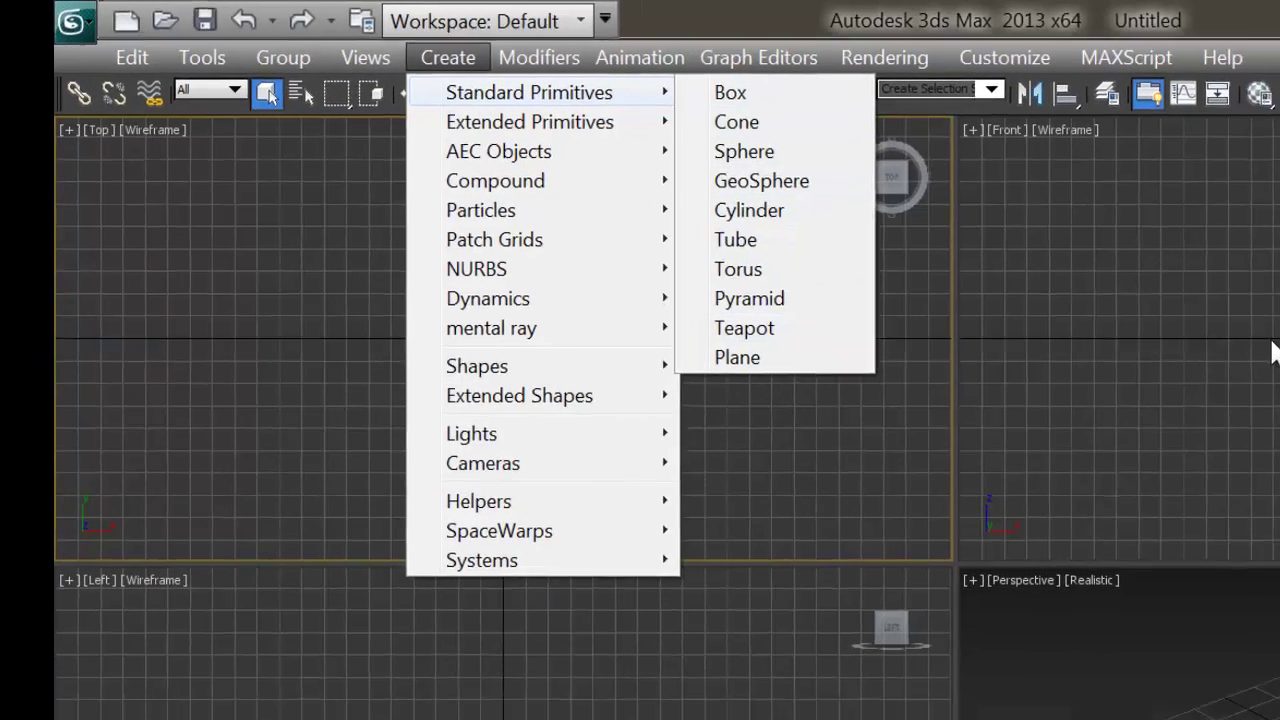
{"action": "key", "text": "Escape"}
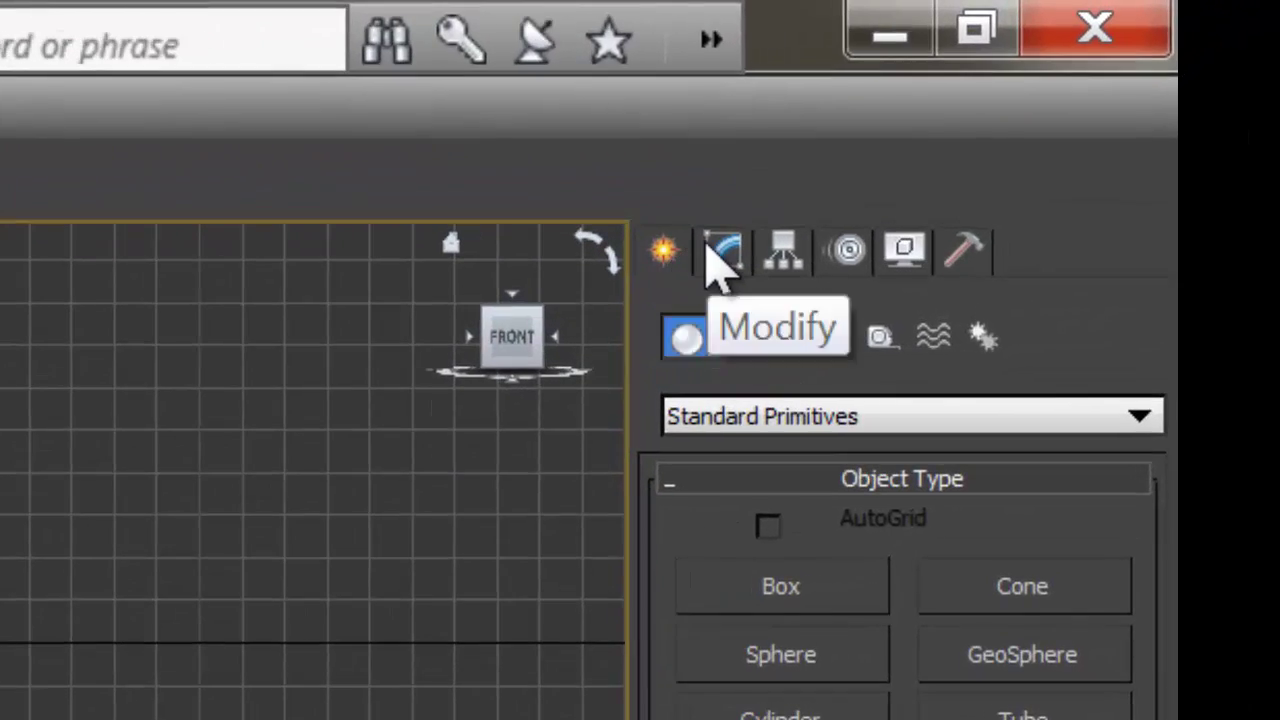
{"action": "left_click", "coordinate": [720, 258]}
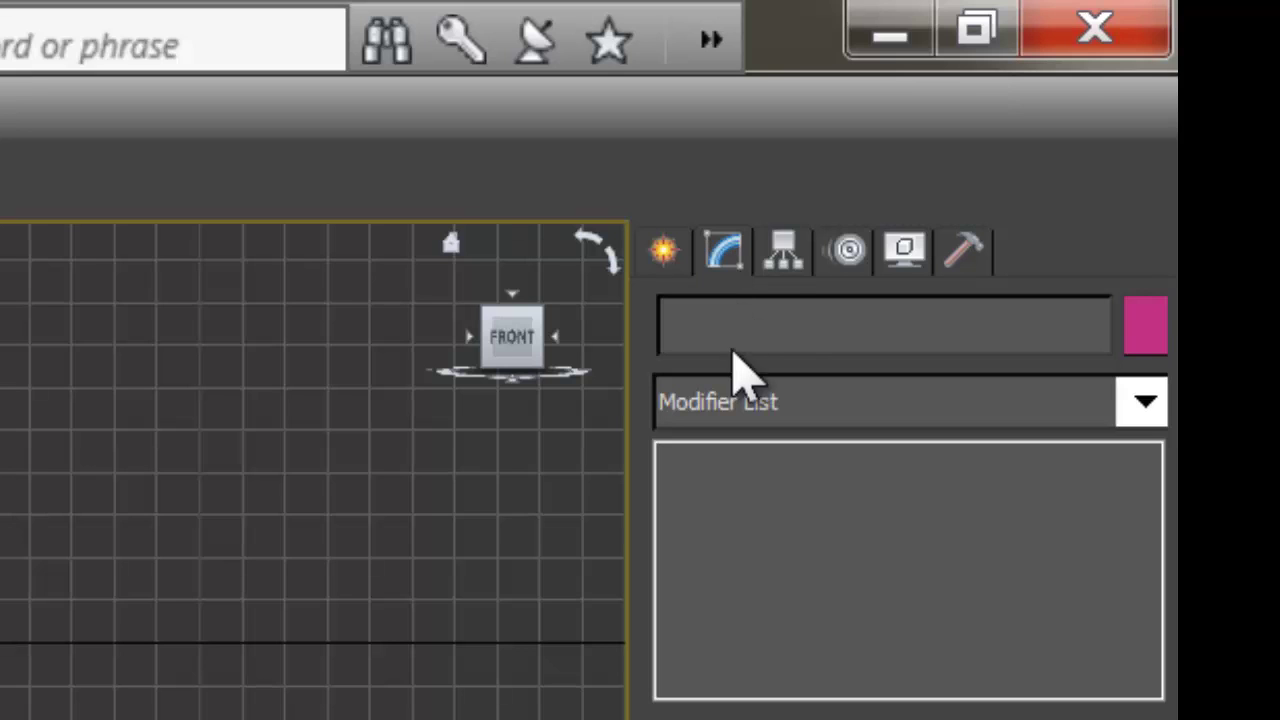
Browse the Hierarchy, Motion, Display and Utilities panels, then return to Create's Standard Primitives
{"action": "left_click", "coordinate": [784, 268]}
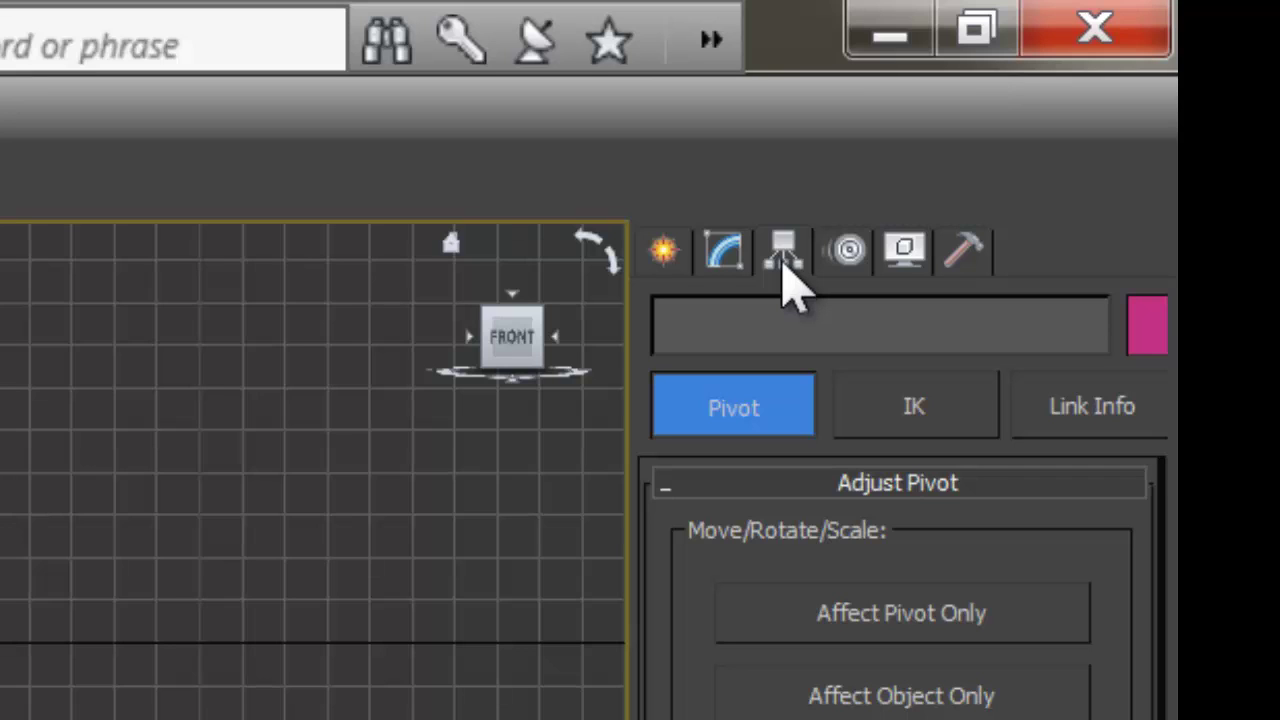
{"action": "left_click", "coordinate": [842, 276]}
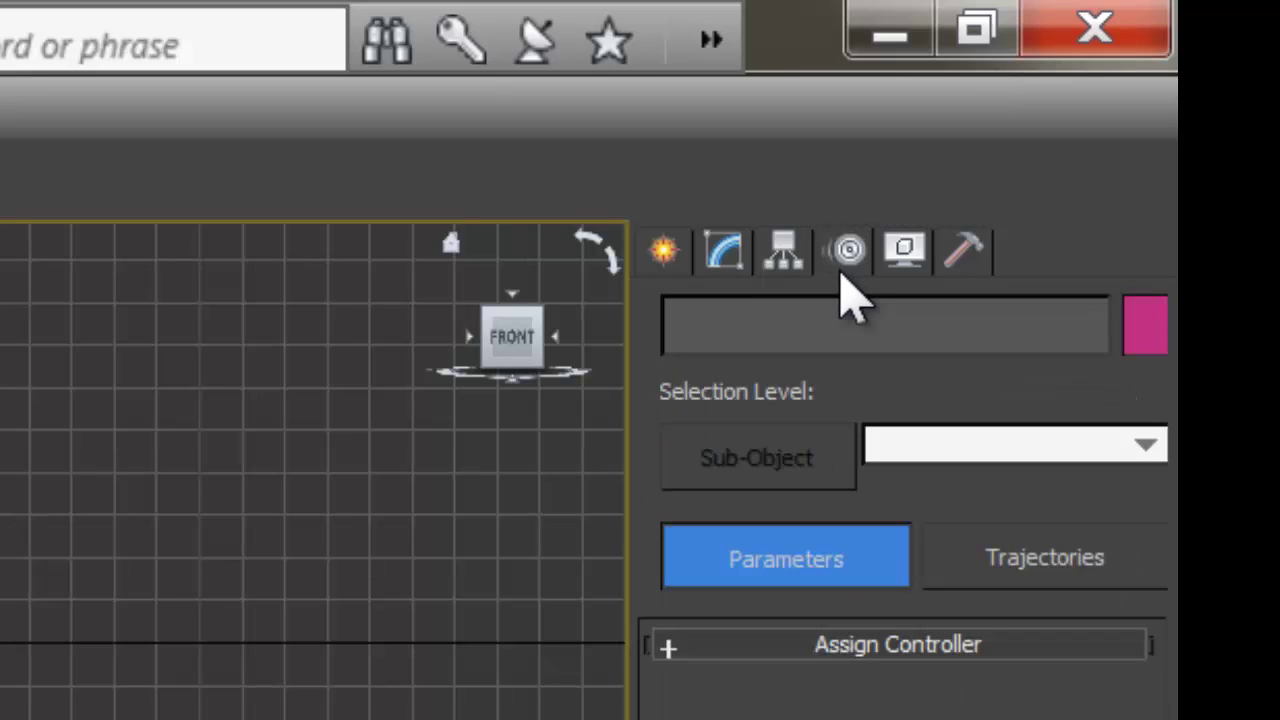
{"action": "left_click", "coordinate": [908, 262]}
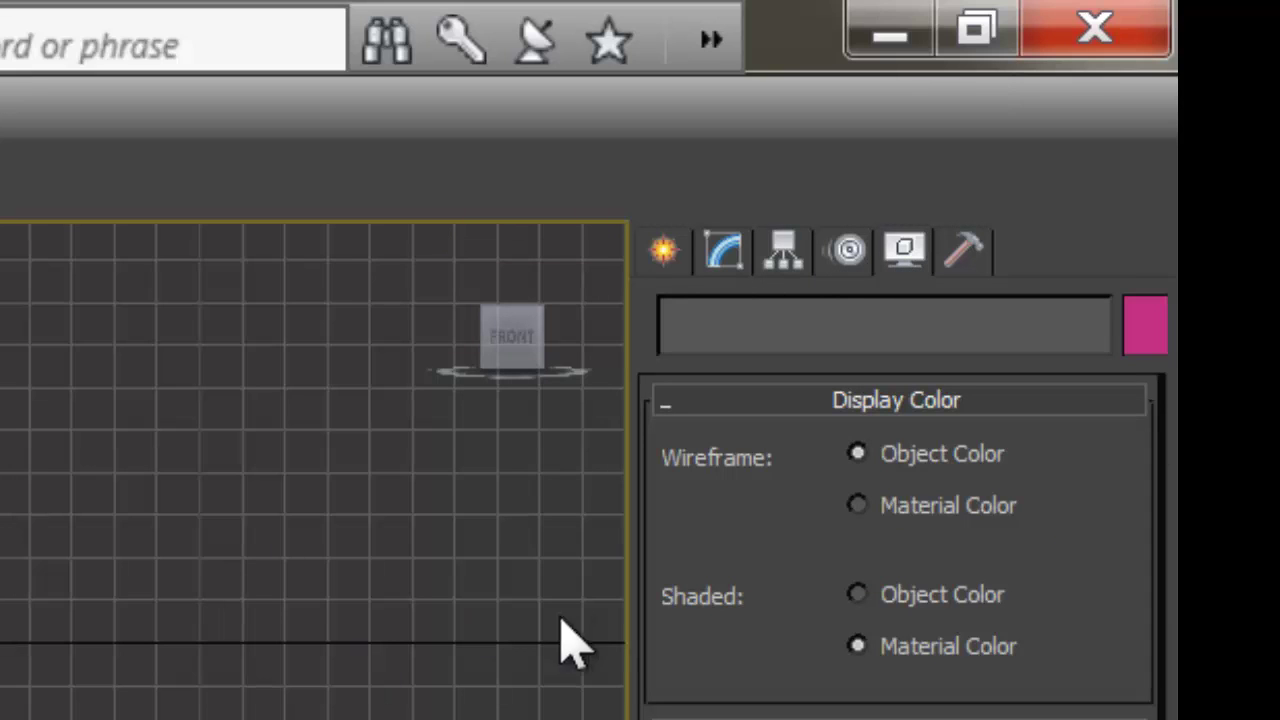
{"action": "left_click", "coordinate": [962, 256]}
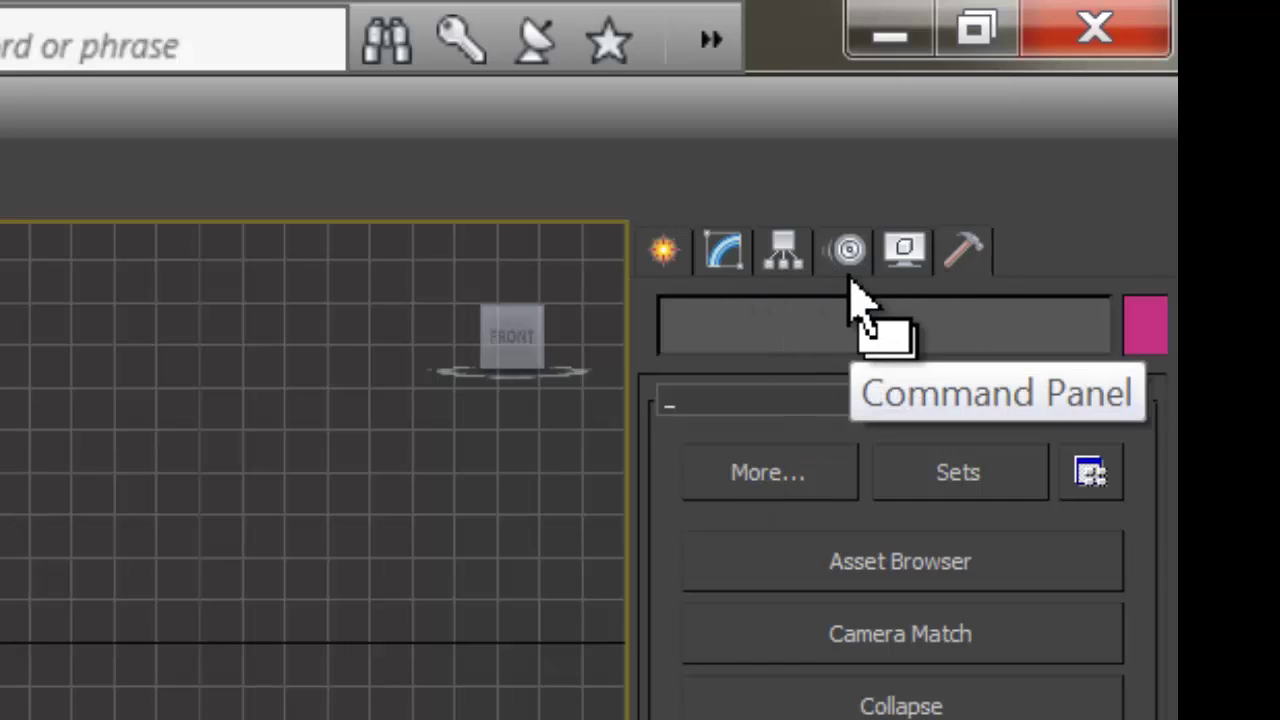
{"action": "left_click", "coordinate": [665, 253]}
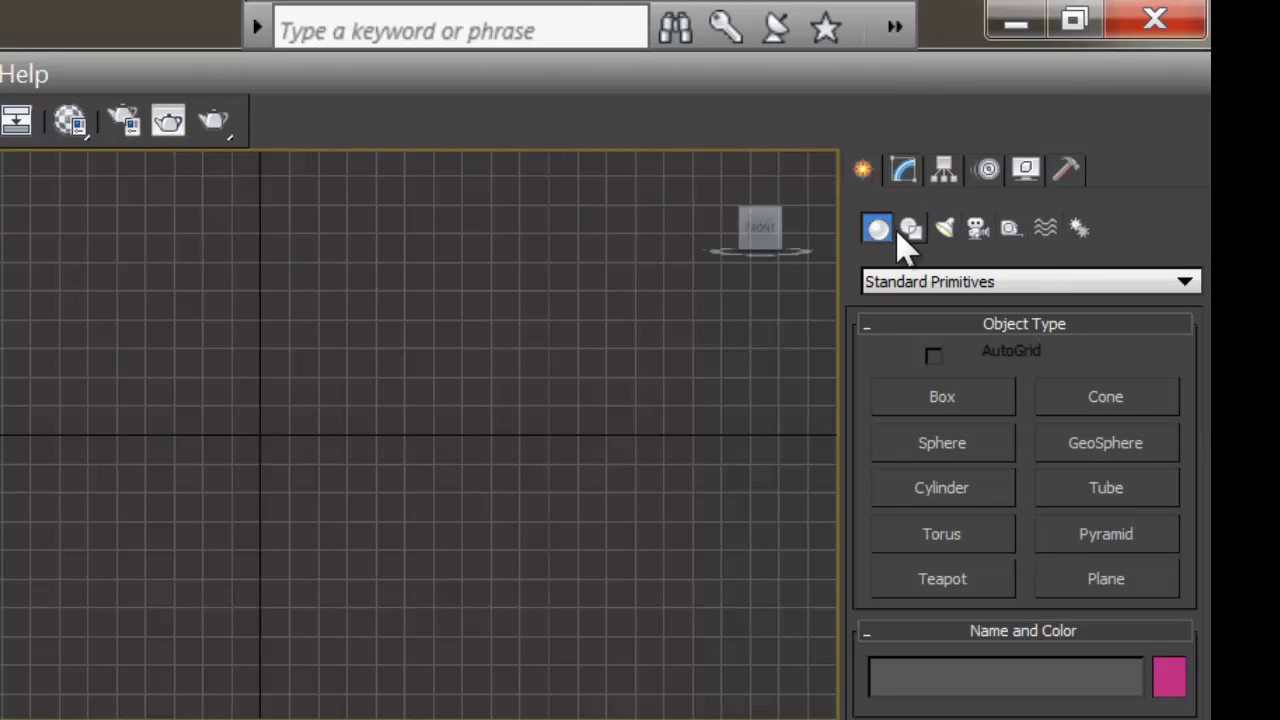
Browse the Shapes, Lights, Cameras, Helpers, Space Warps and Systems creation categories
{"action": "left_click", "coordinate": [910, 230]}
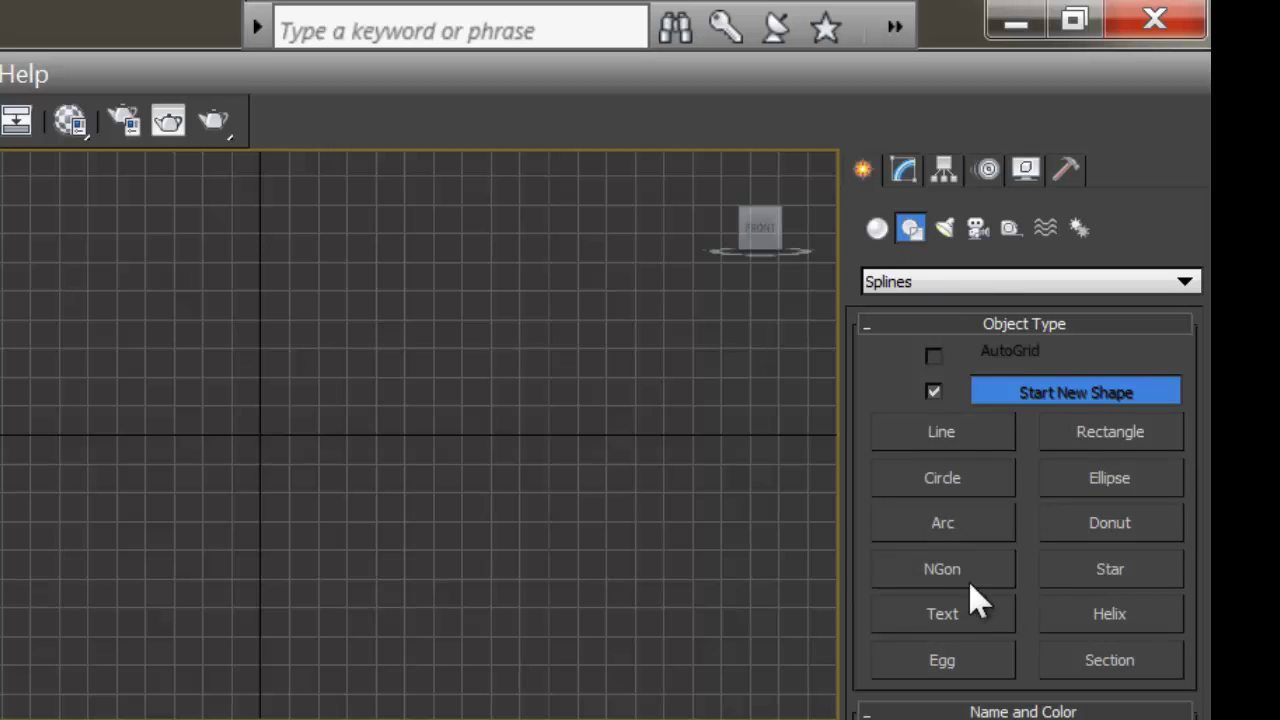
{"action": "left_click", "coordinate": [949, 236]}
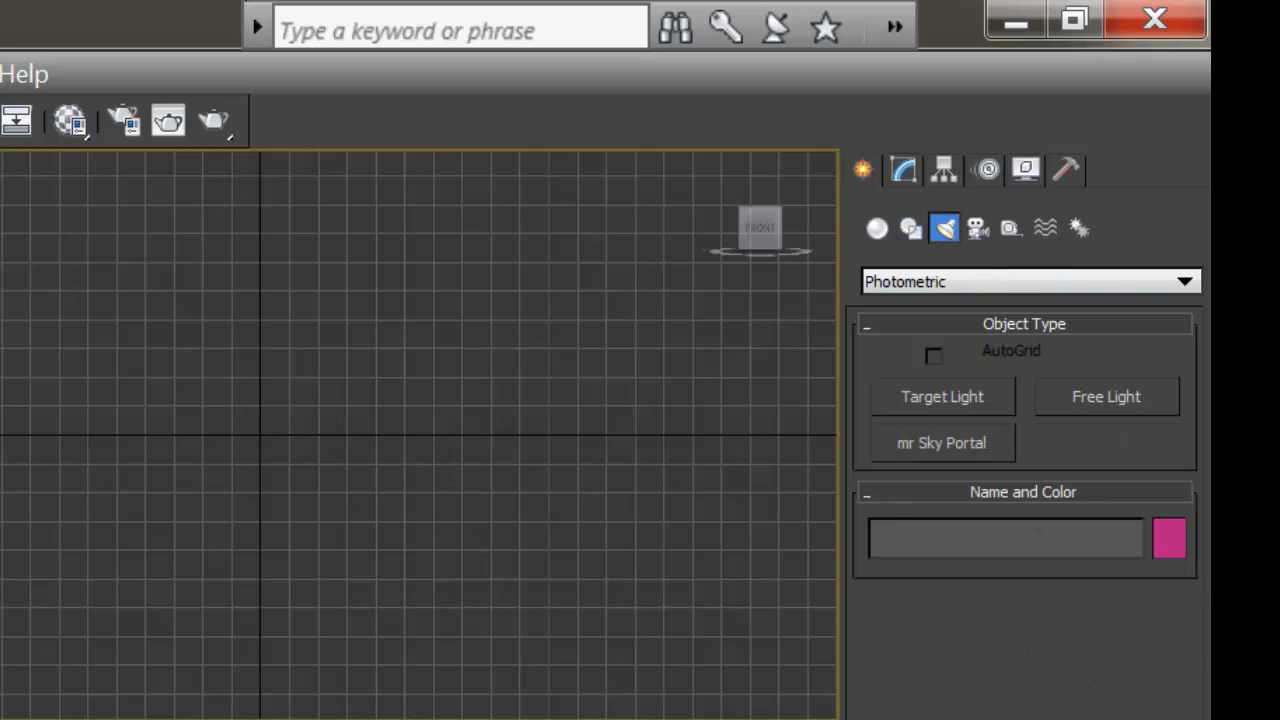
{"action": "left_click", "coordinate": [977, 230]}
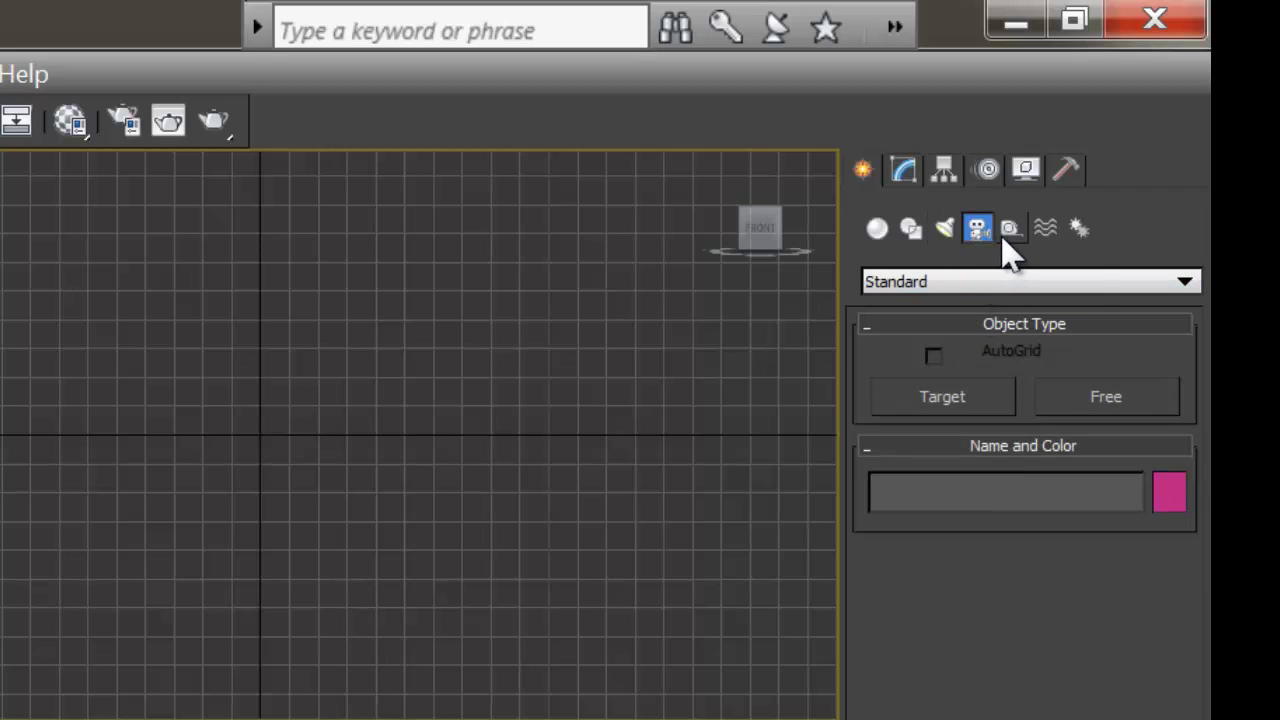
{"action": "left_click", "coordinate": [1010, 236]}
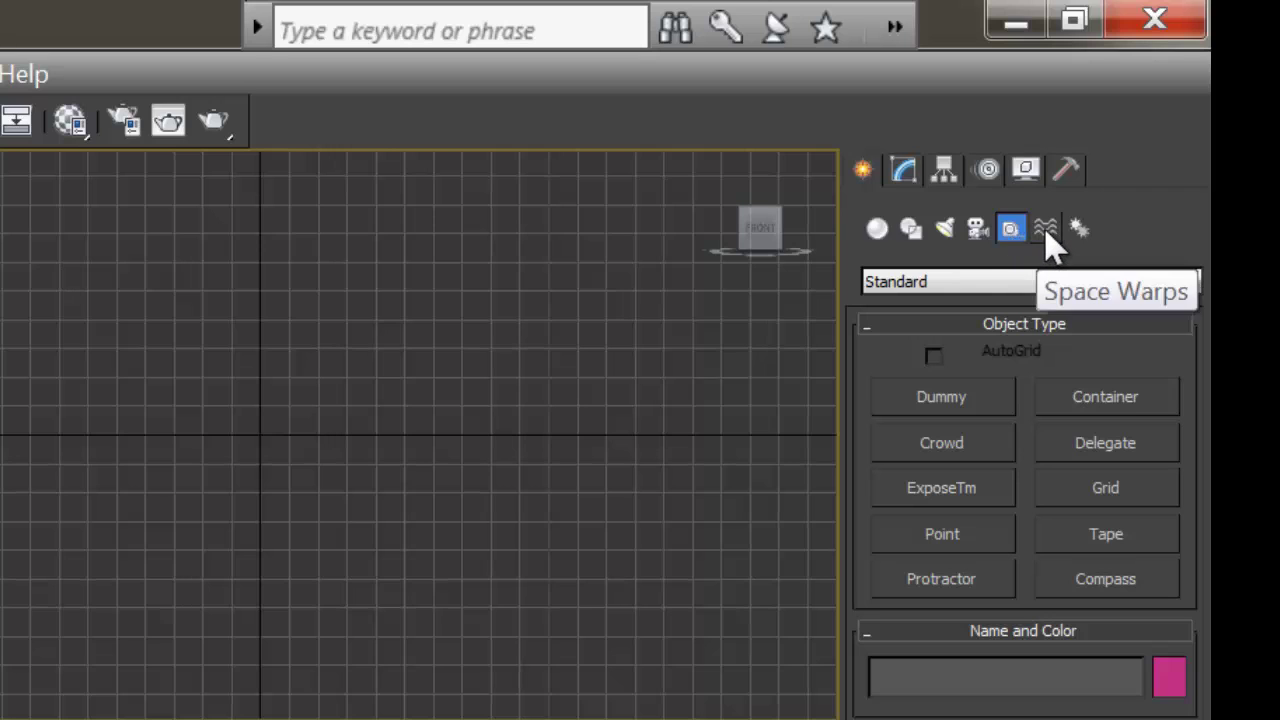
{"action": "left_click", "coordinate": [1046, 236]}
{"action": "left_click", "coordinate": [1079, 230]}
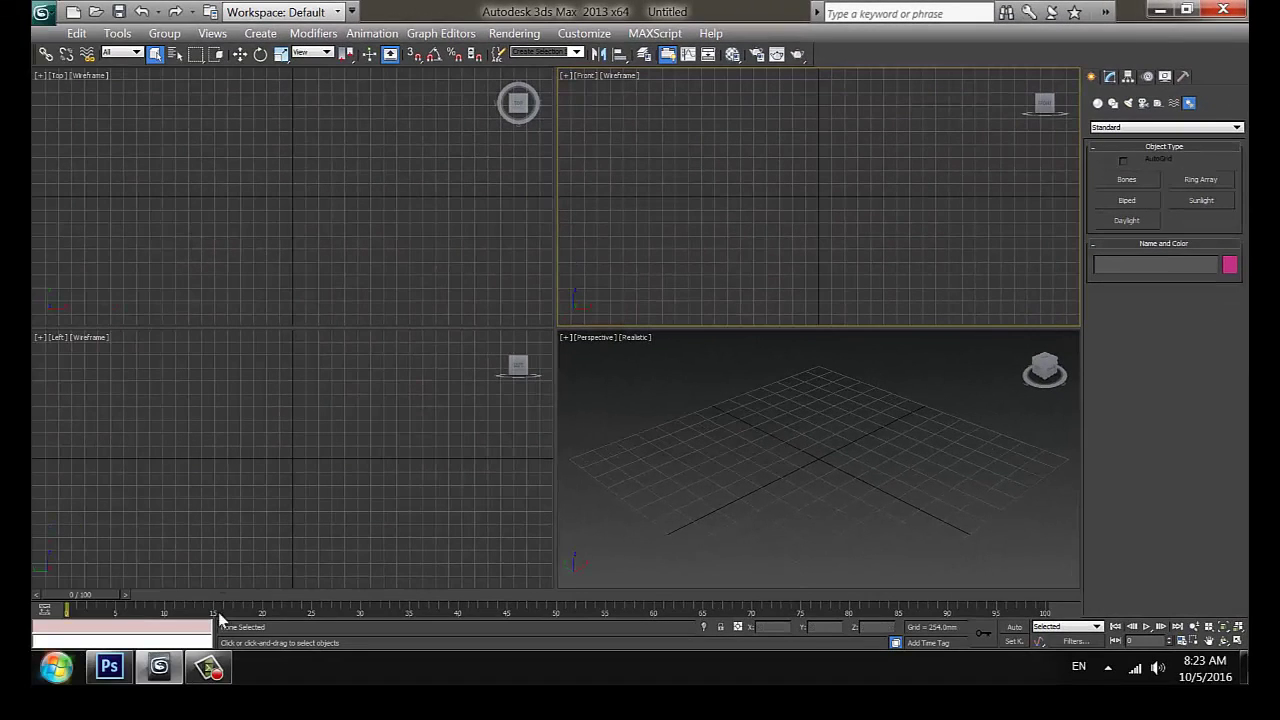
{"action": "left_click", "coordinate": [110, 667]}
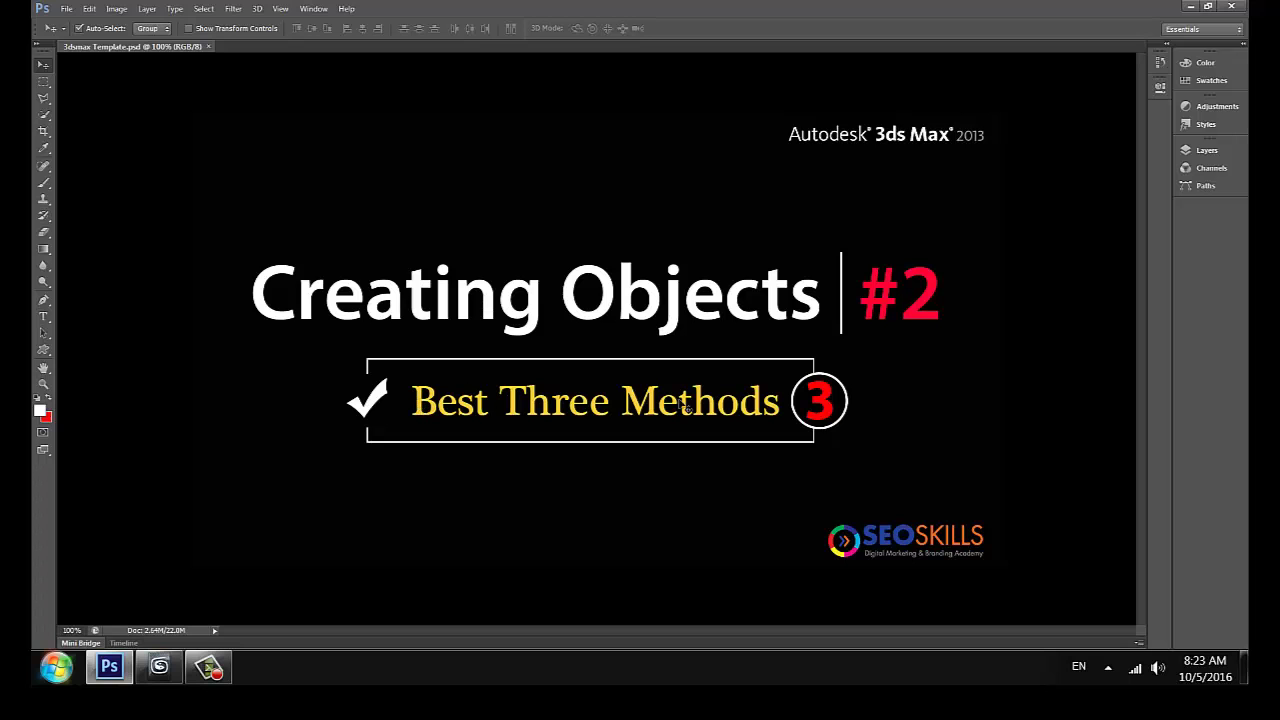
{"action": "left_click", "coordinate": [208, 667]}
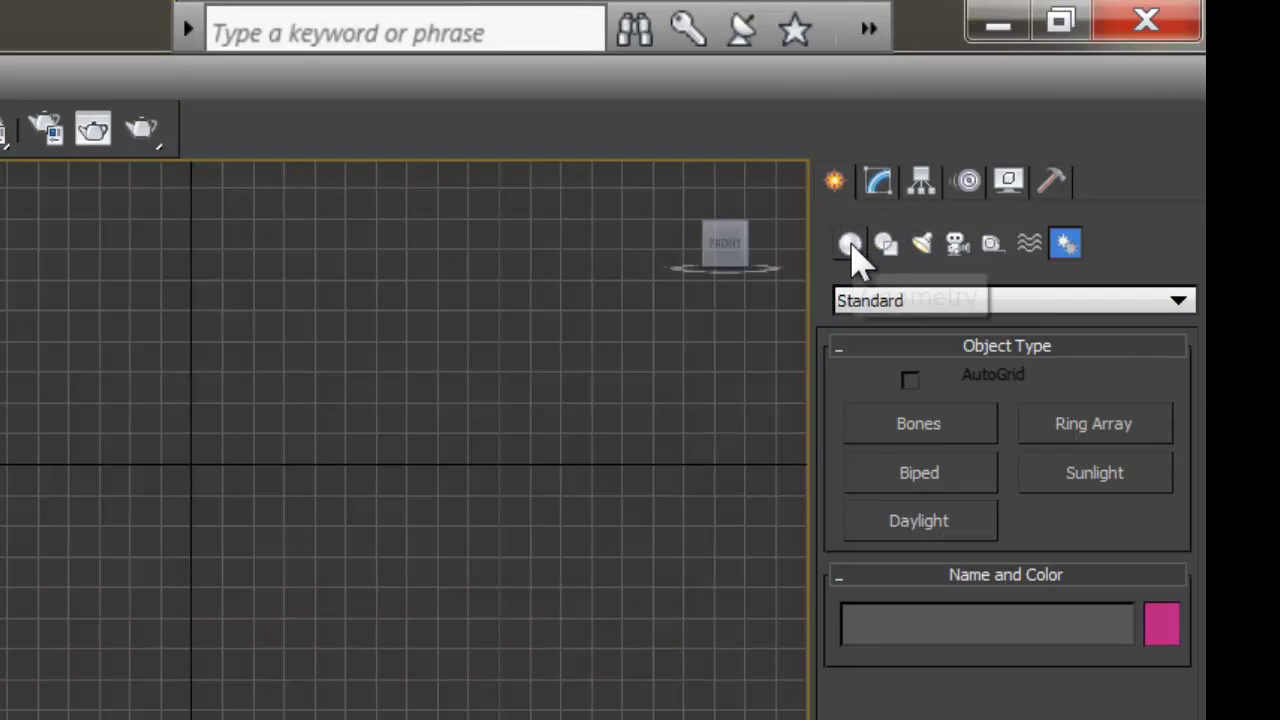
Switch the Create panel back to Geometry so Standard Primitives are listed
{"action": "left_click", "coordinate": [850, 248]}
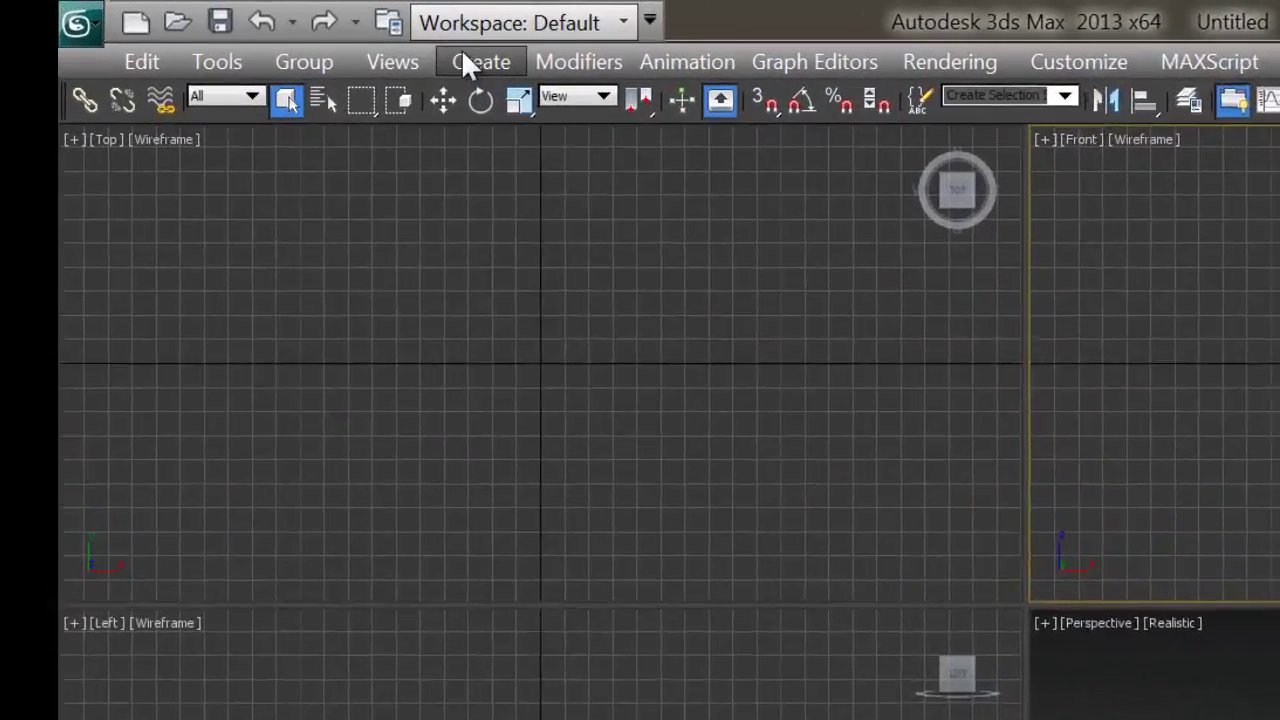
{"action": "left_click", "coordinate": [463, 55]}
{"action": "mouse_move", "coordinate": [680, 119]}
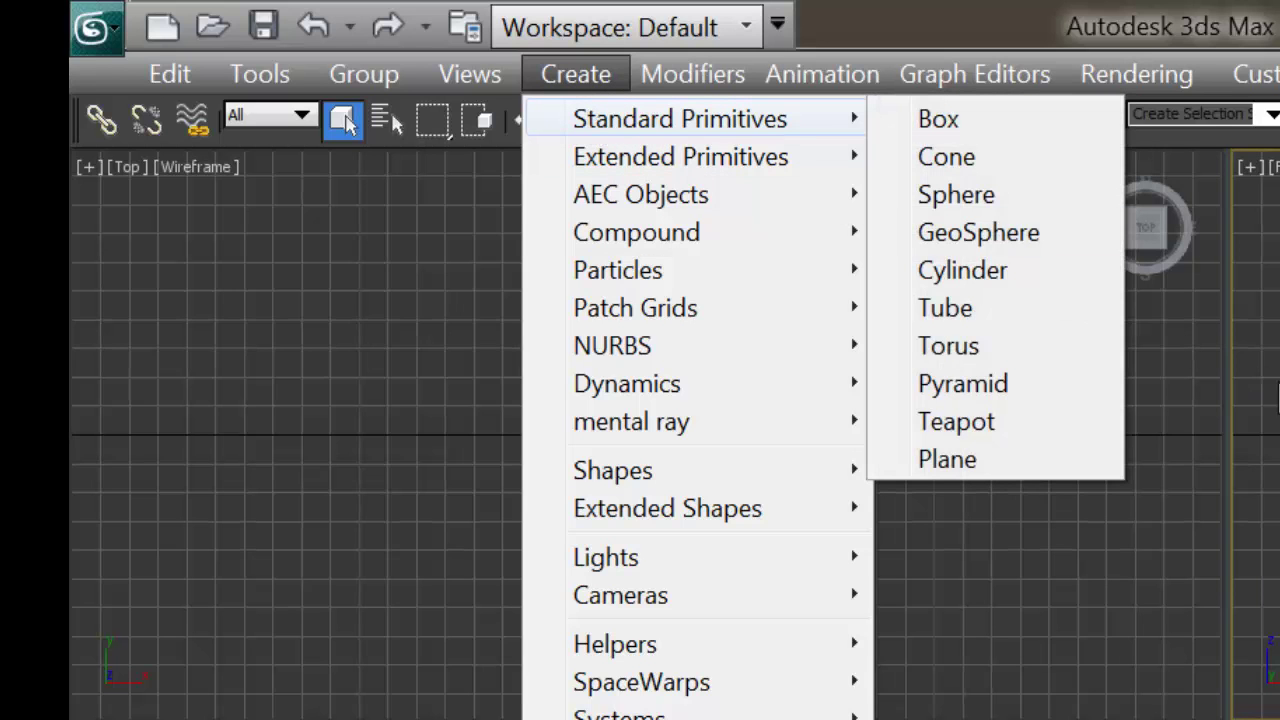
{"action": "key", "text": "Escape"}
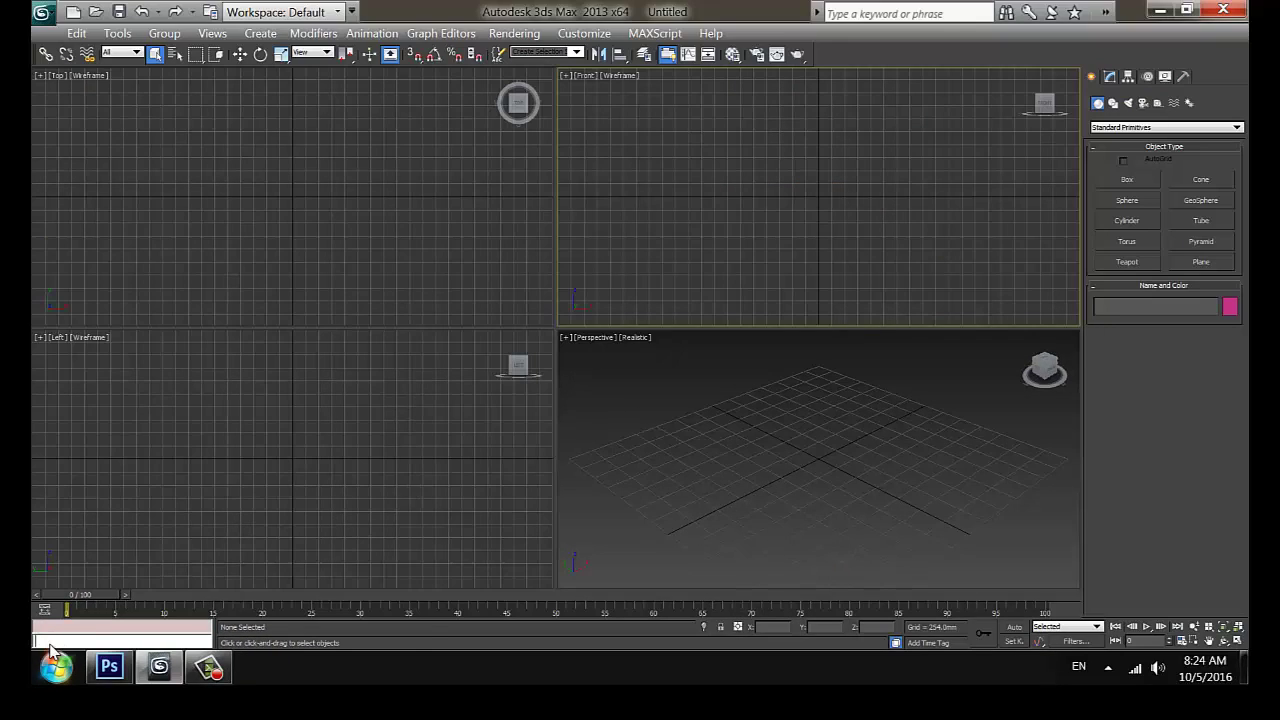
Create a default box at the origin by running Box(); in the MAXScript Mini Listener
{"action": "left_click", "coordinate": [56, 664]}
{"action": "left_click", "coordinate": [56, 653]}
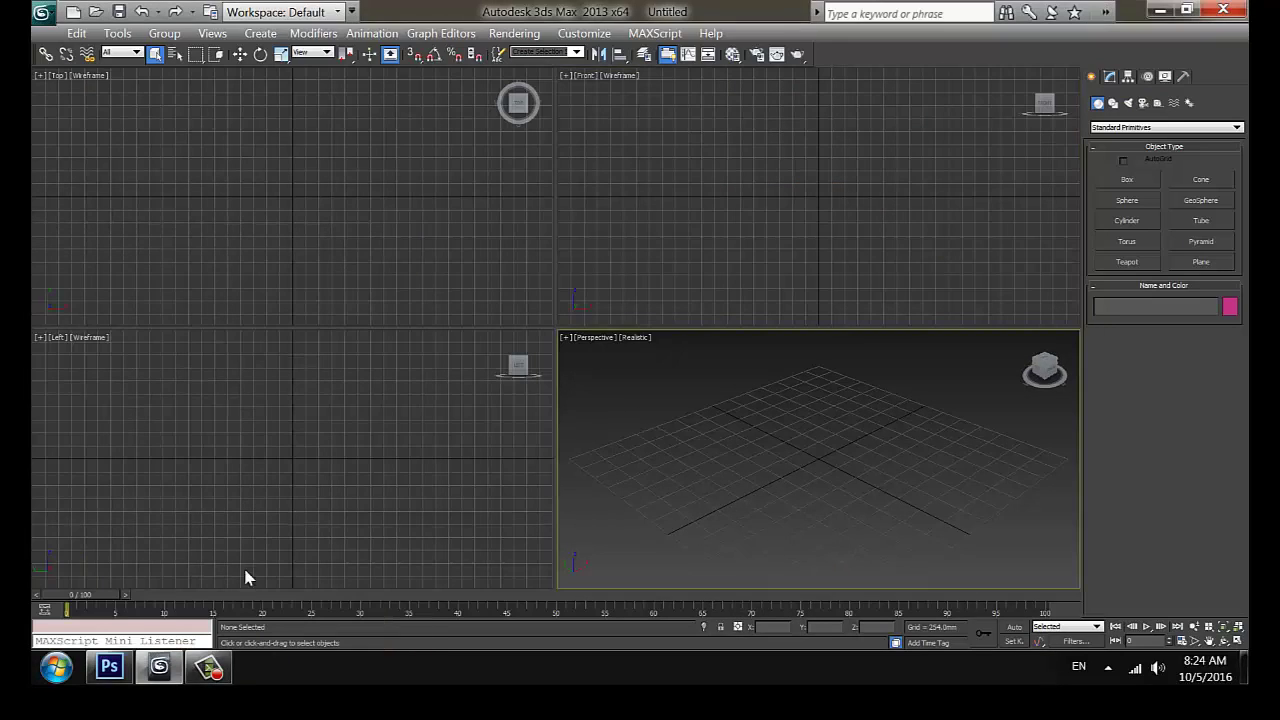
{"action": "left_click", "coordinate": [90, 640]}
{"action": "type", "text": "o"}
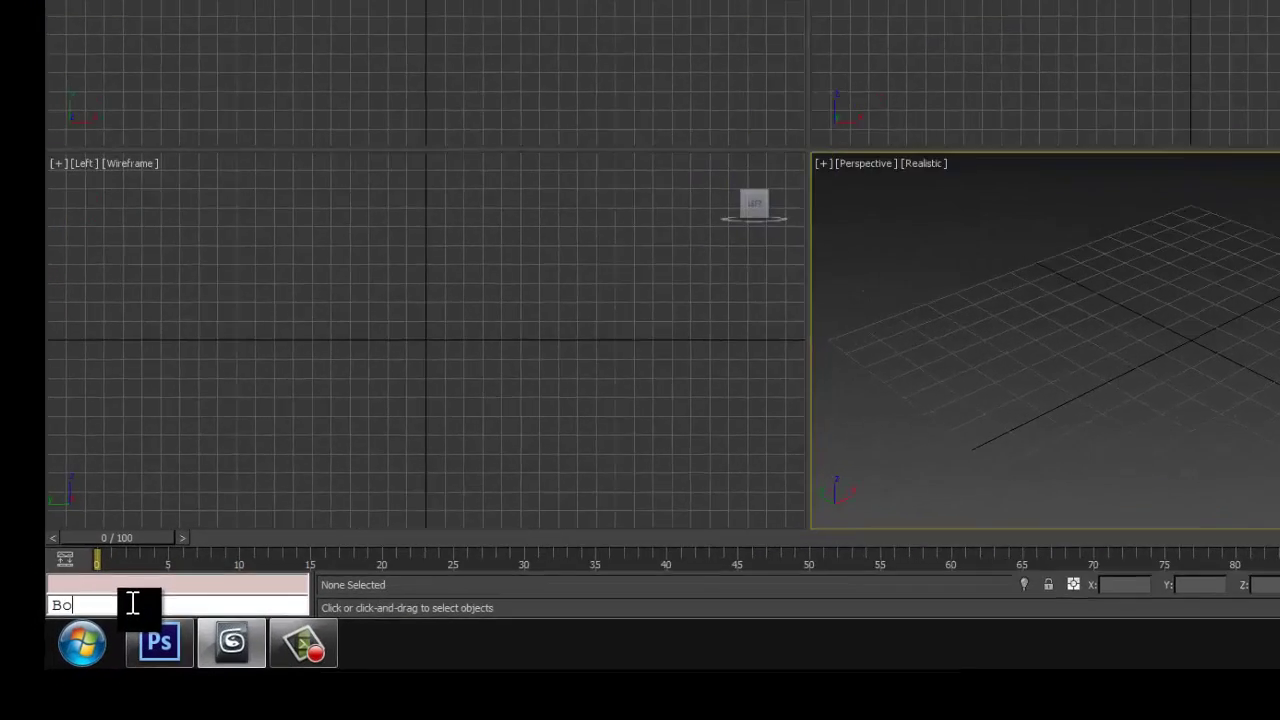
{"action": "type", "text": "x ()"}
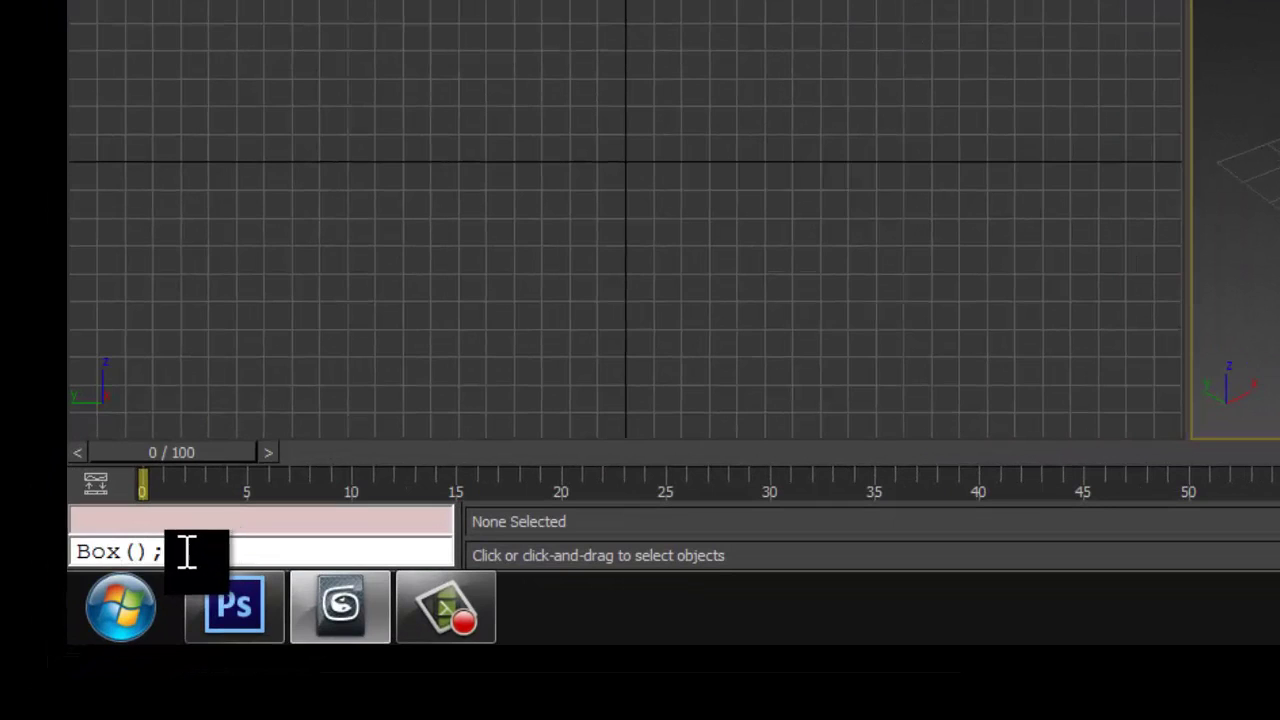
{"action": "key", "text": "BackSpace"}
{"action": "key", "text": "Home"}
{"action": "left_click", "coordinate": [195, 545]}
{"action": "type", "text": ";"}
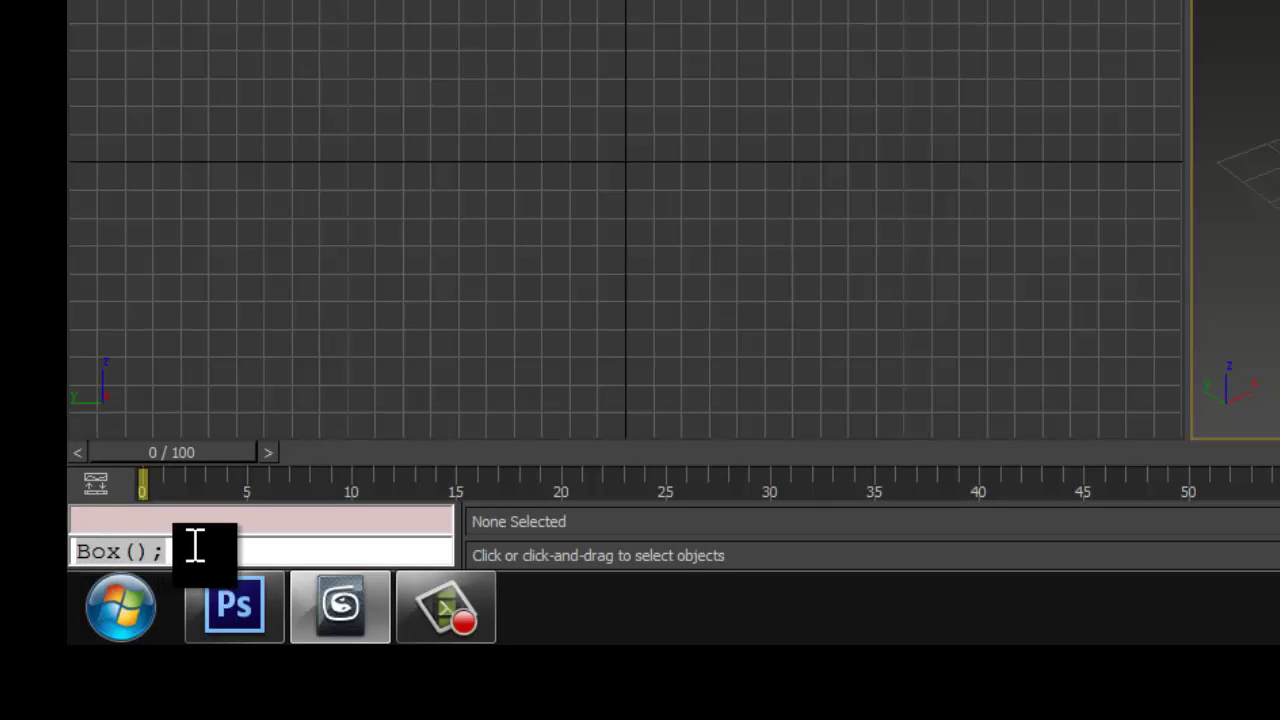
{"action": "key", "text": "Return"}
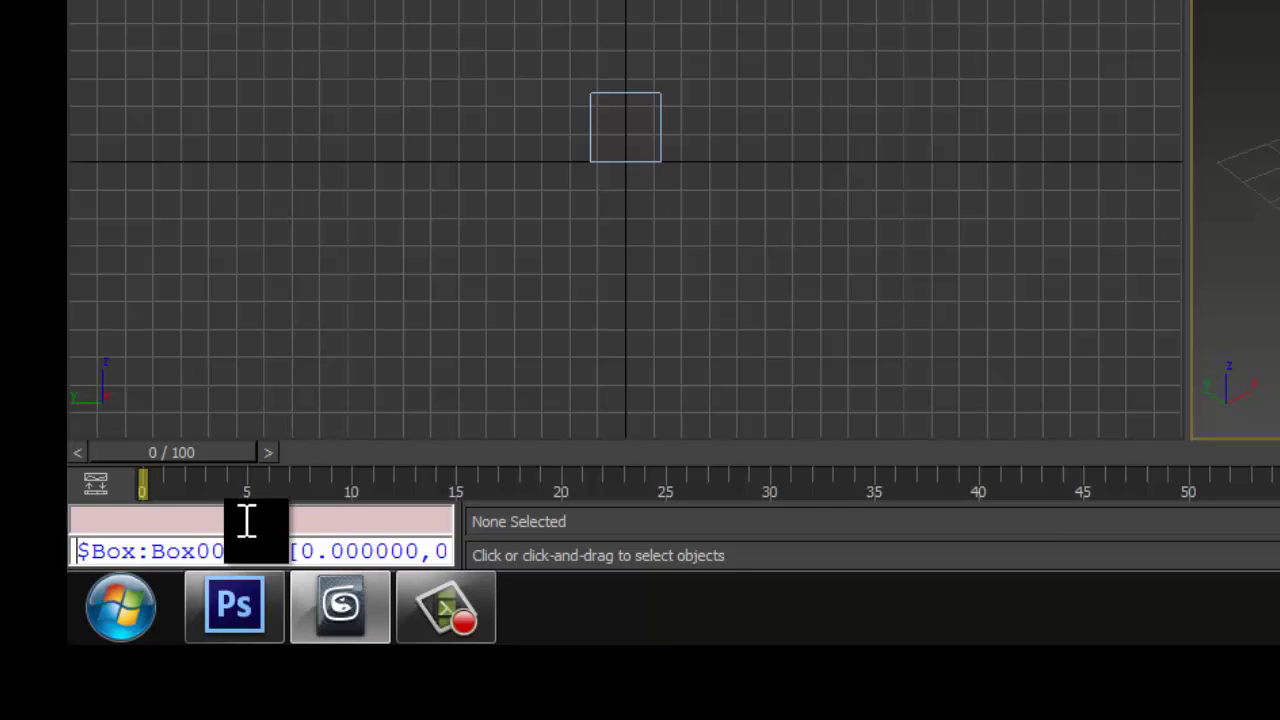
Create a default cone at the origin by running Cone() and select it for moving
{"action": "key", "text": "ctrl+a"}
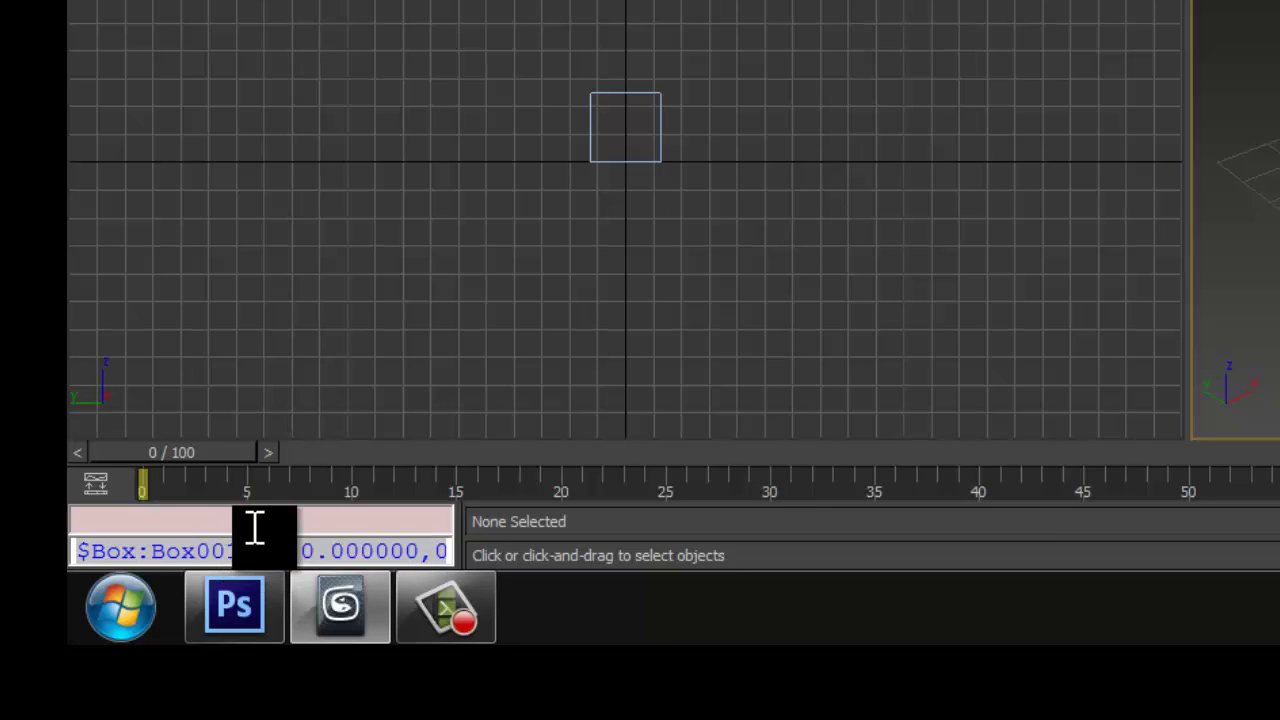
{"action": "type", "text": "Cone ("}
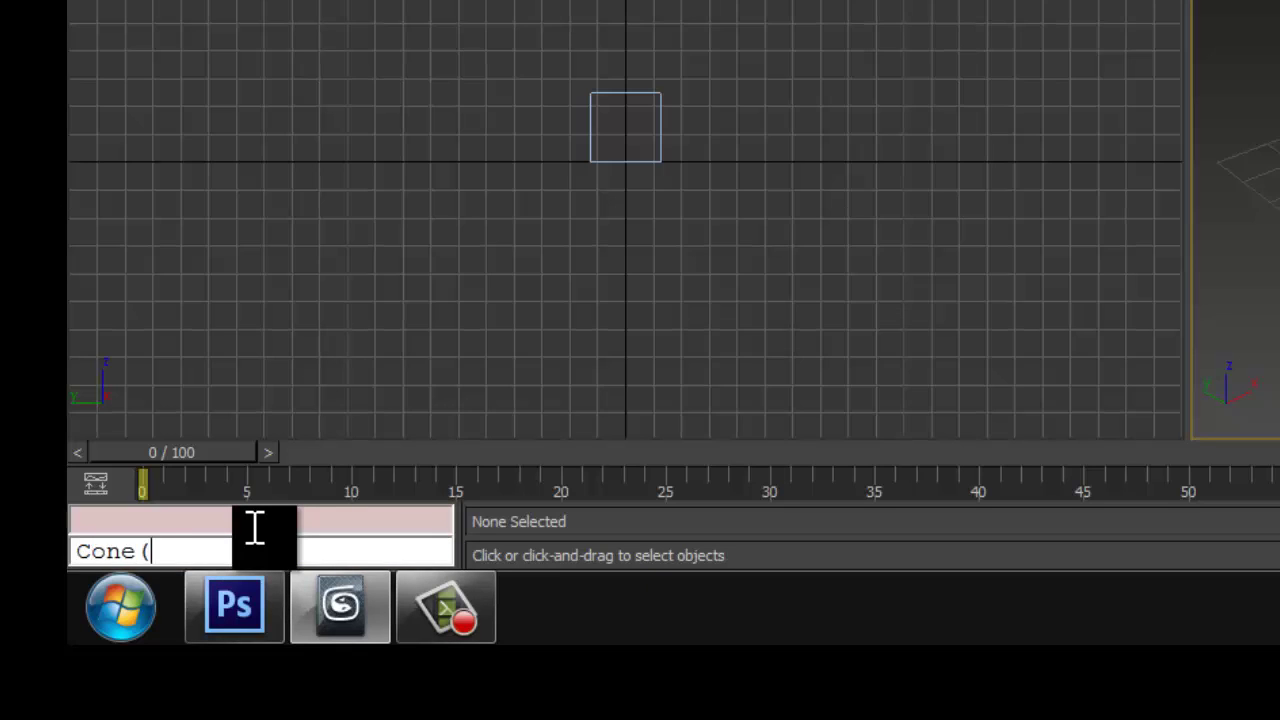
{"action": "type", "text": ");"}
{"action": "key", "text": "Return"}
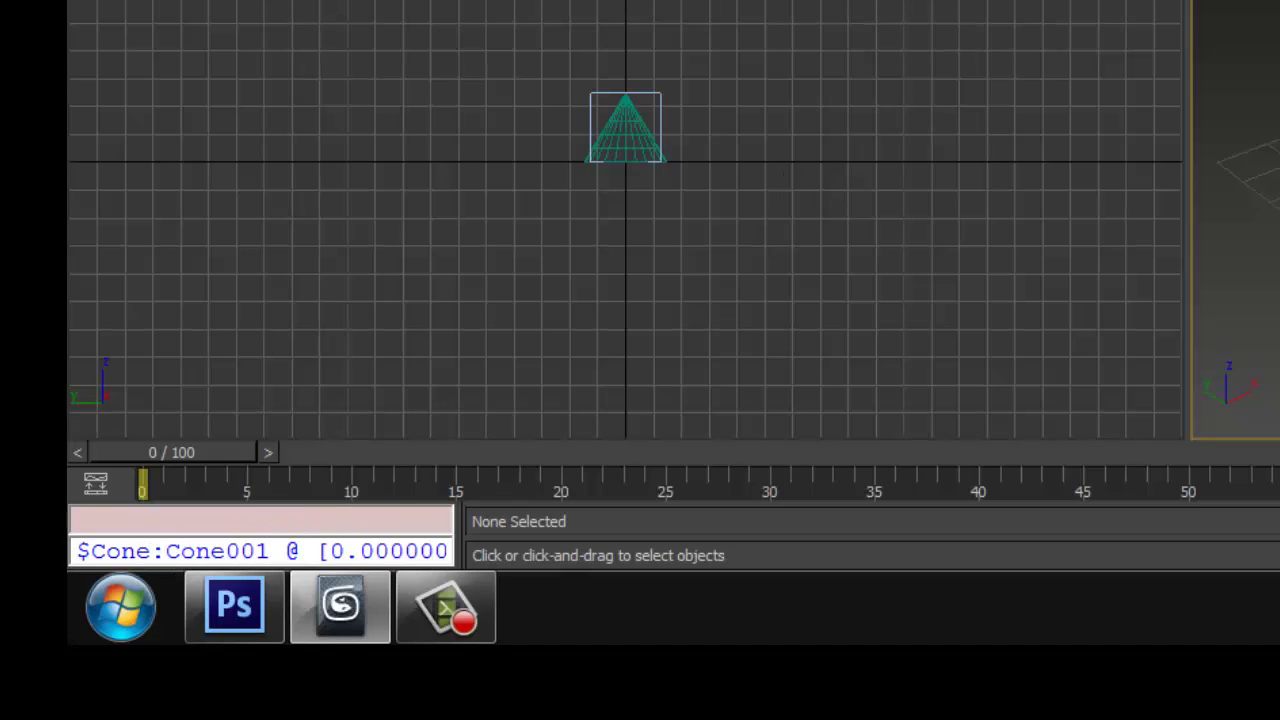
{"action": "key", "text": "w"}
{"action": "key", "text": "ctrl+a"}
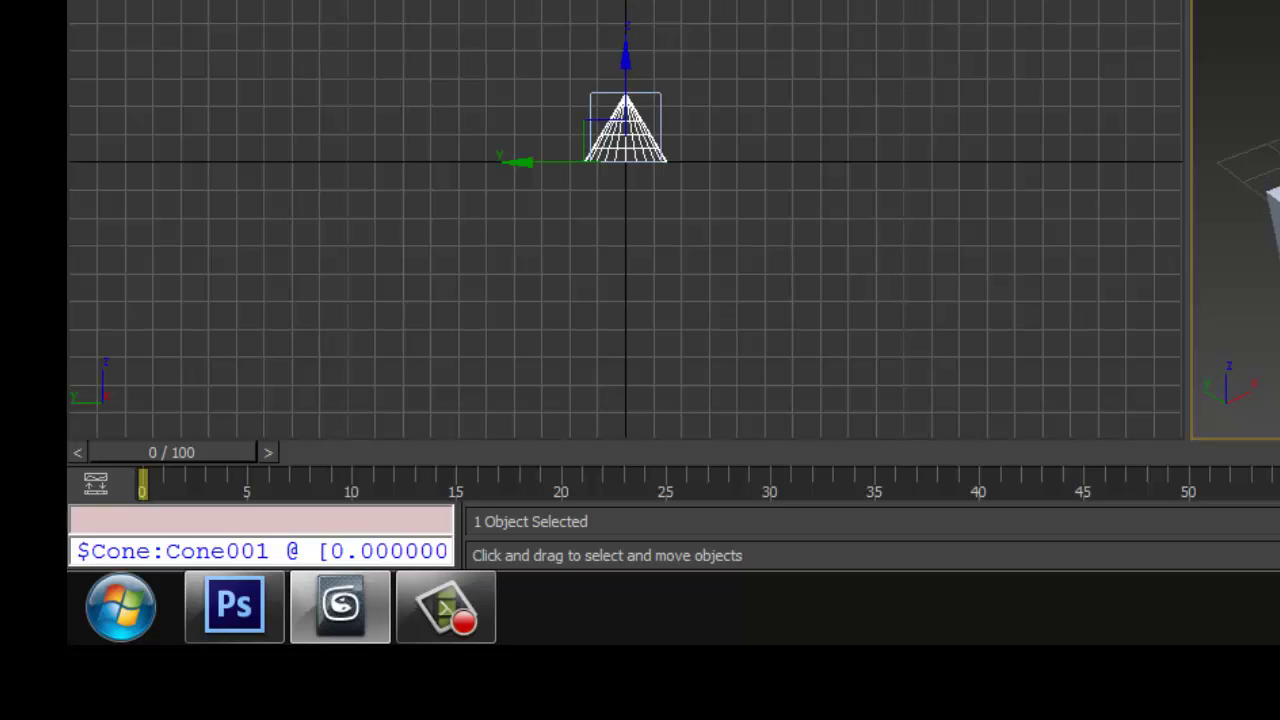
Run Tube() in the Mini Listener, then slide the new tube along Y and back and deselect
{"action": "key", "text": "ctrl+d"}
{"action": "left_click", "coordinate": [334, 554]}
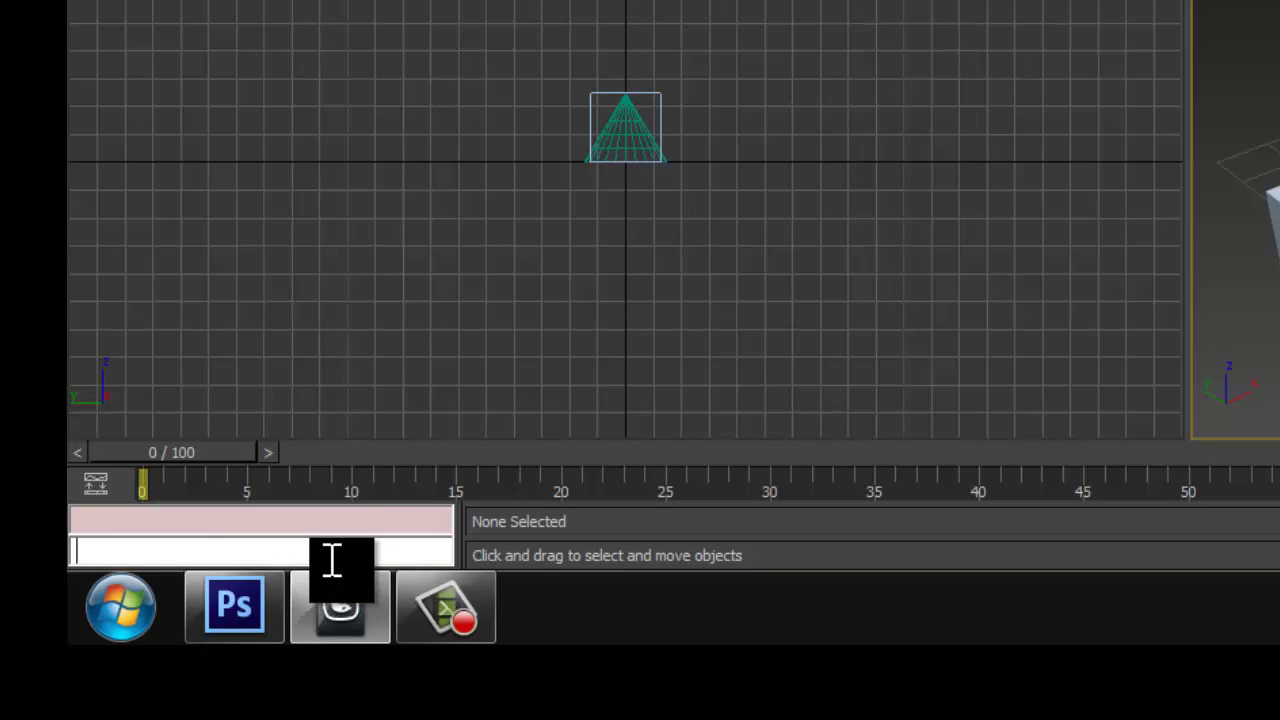
{"action": "type", "text": "Tu"}
{"action": "type", "text": "be ();"}
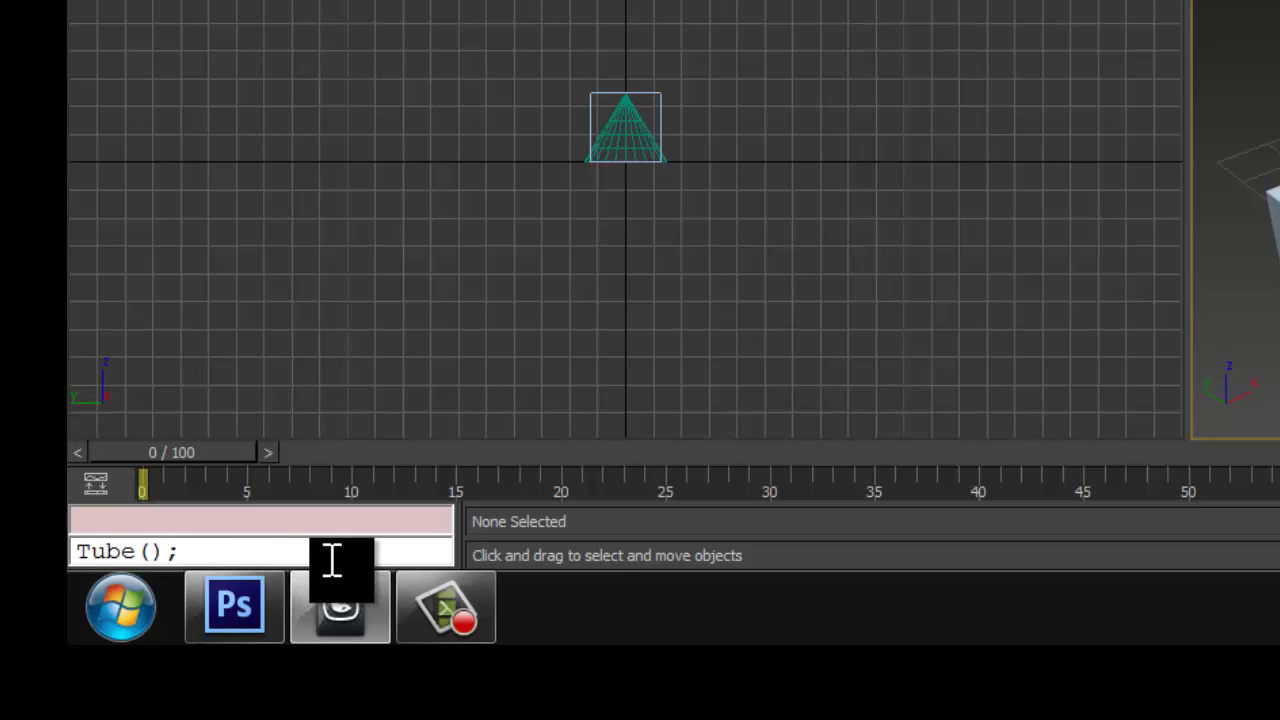
{"action": "key", "text": "Return"}
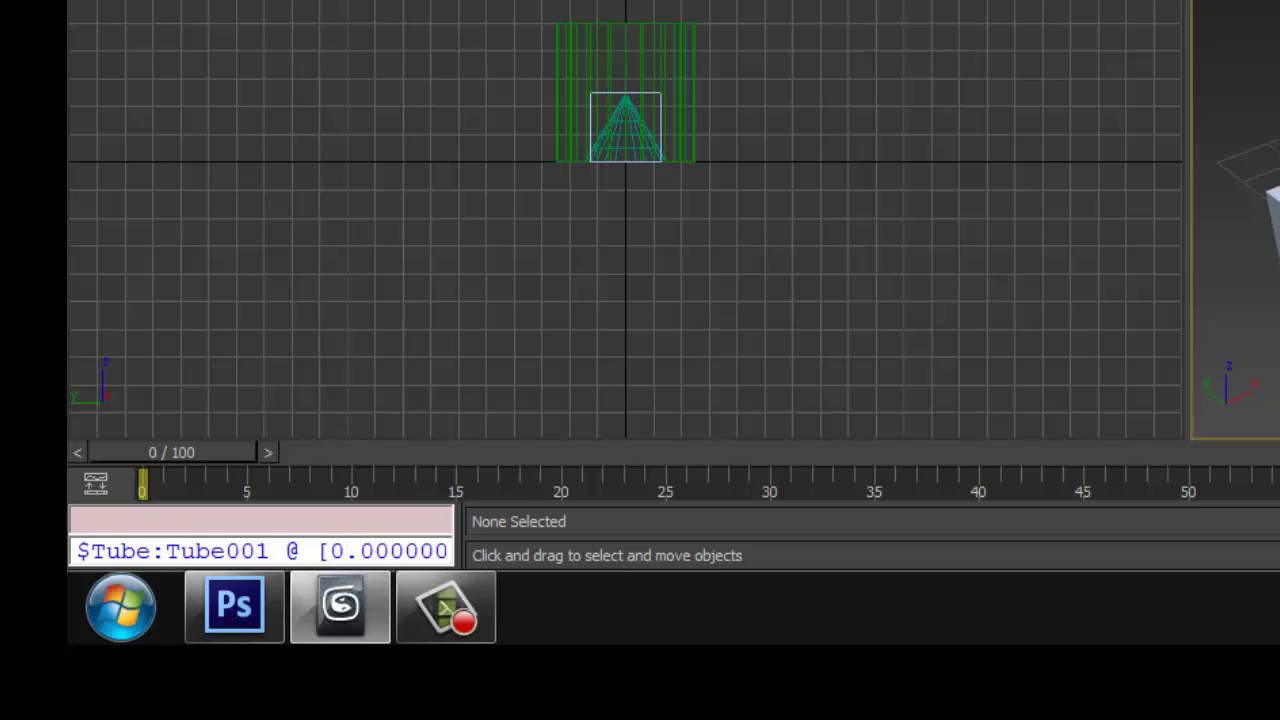
{"action": "left_click", "coordinate": [560, 100]}
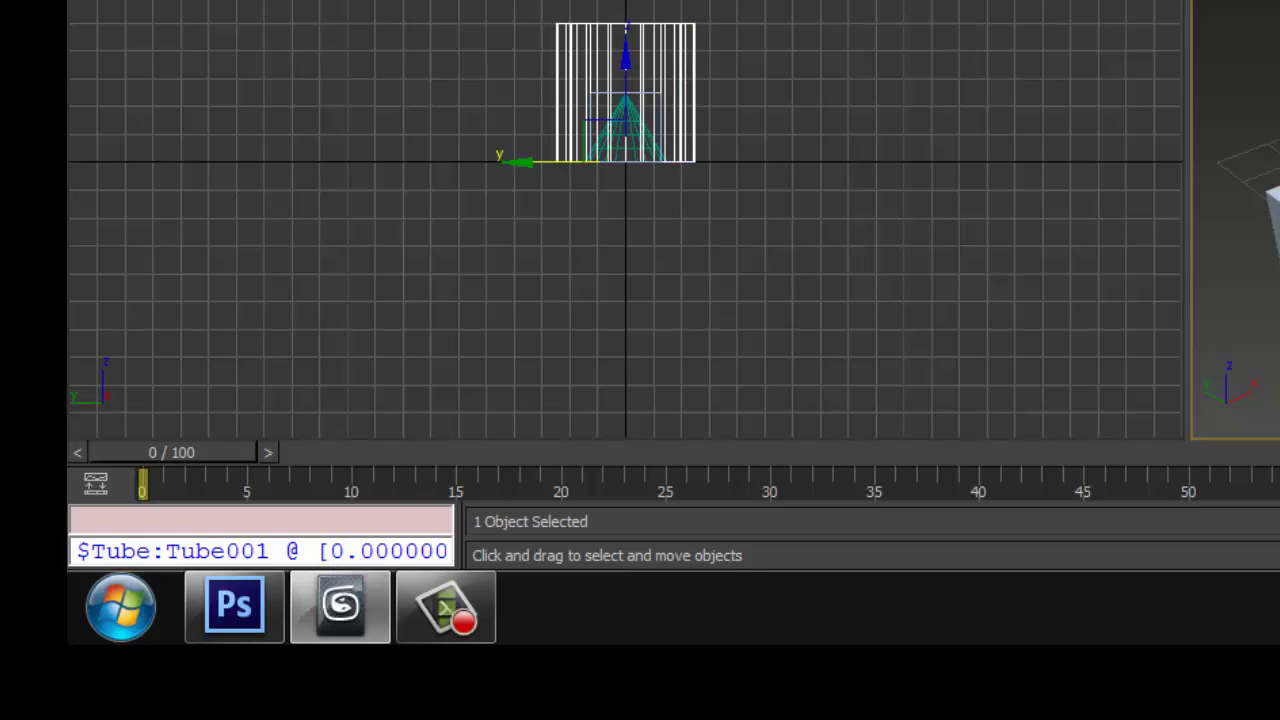
{"action": "mouse_move", "coordinate": [565, 161]}
{"action": "left_mouse_down"}
{"action": "mouse_move", "coordinate": [552, 161]}
{"action": "mouse_move", "coordinate": [584, 161]}
{"action": "left_mouse_up"}
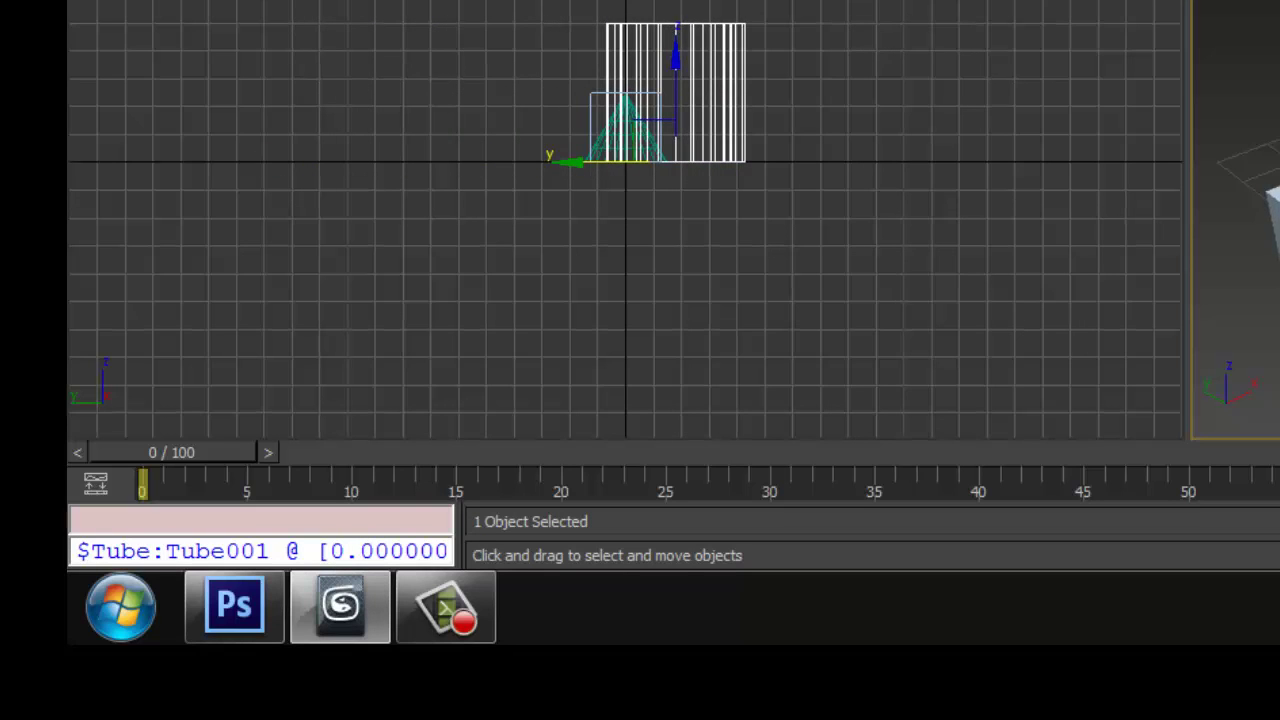
{"action": "key", "text": "ctrl+d"}
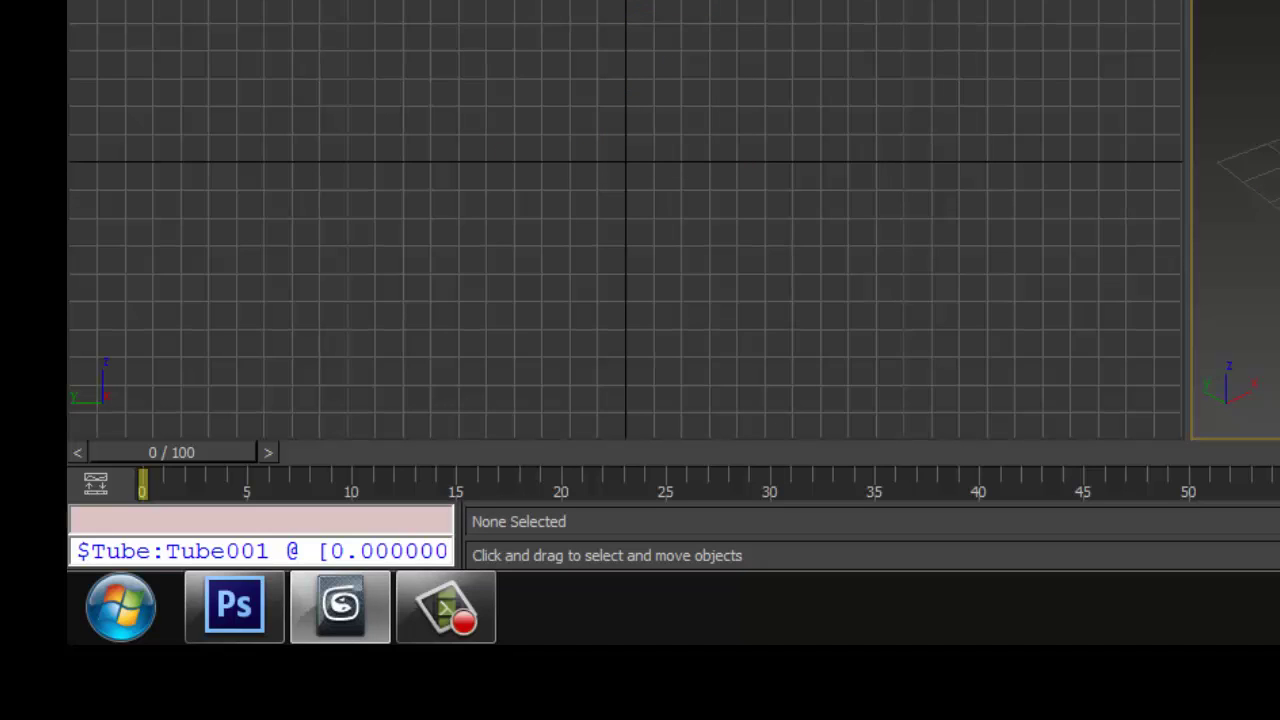
{"action": "left_click_drag", "start_coordinate": [550, 160], "coordinate": [658, 32]}
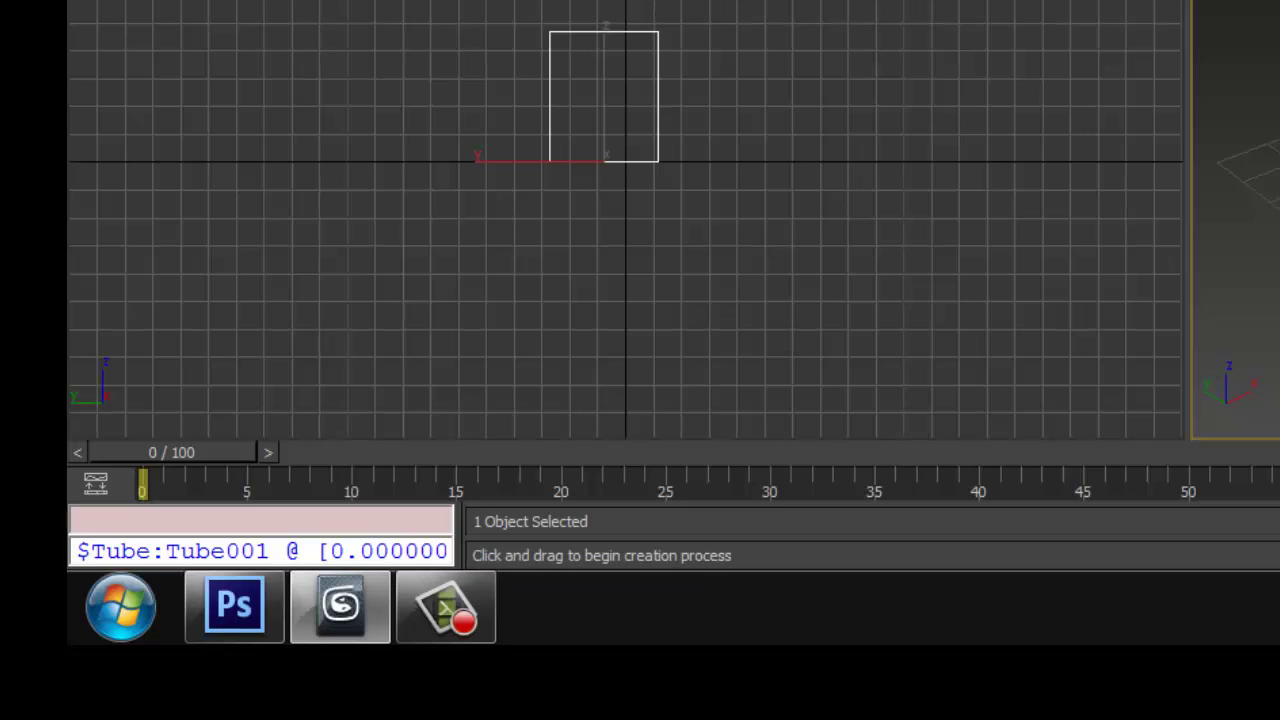
{"action": "left_click_drag", "start_coordinate": [690, 160], "coordinate": [776, 160]}
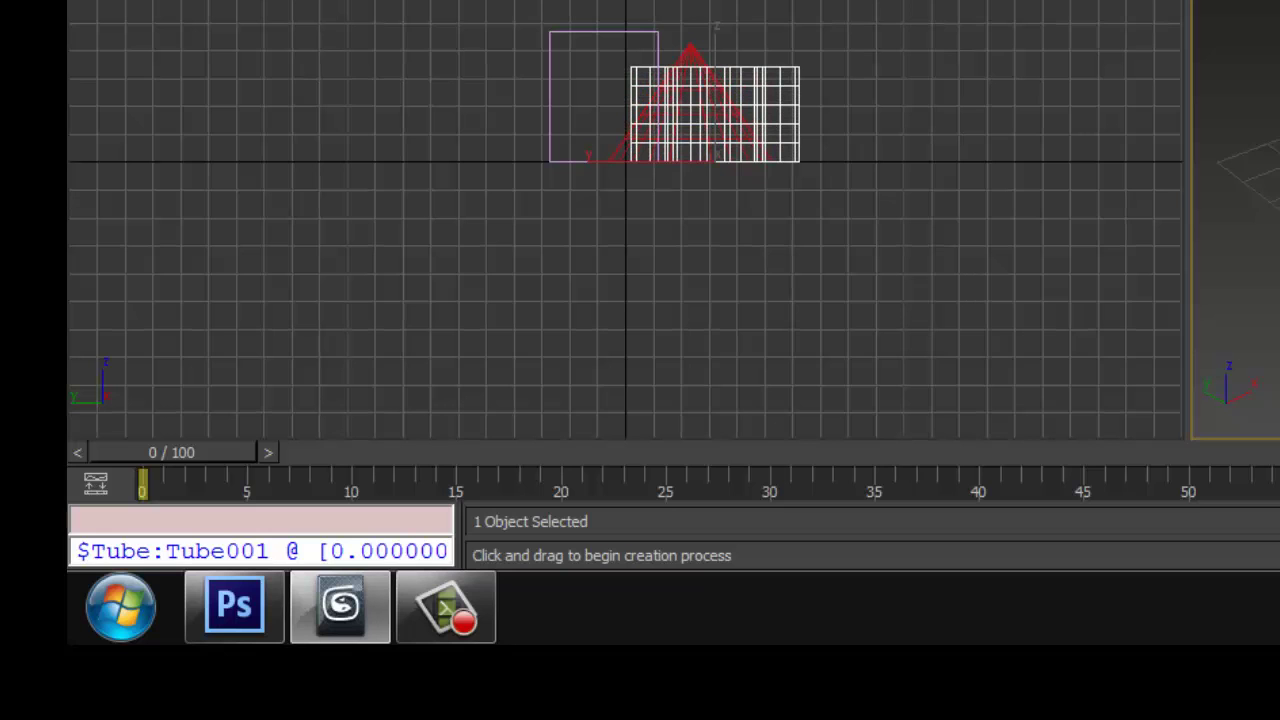
{"action": "key", "text": "w"}
{"action": "key", "text": "ctrl+d"}
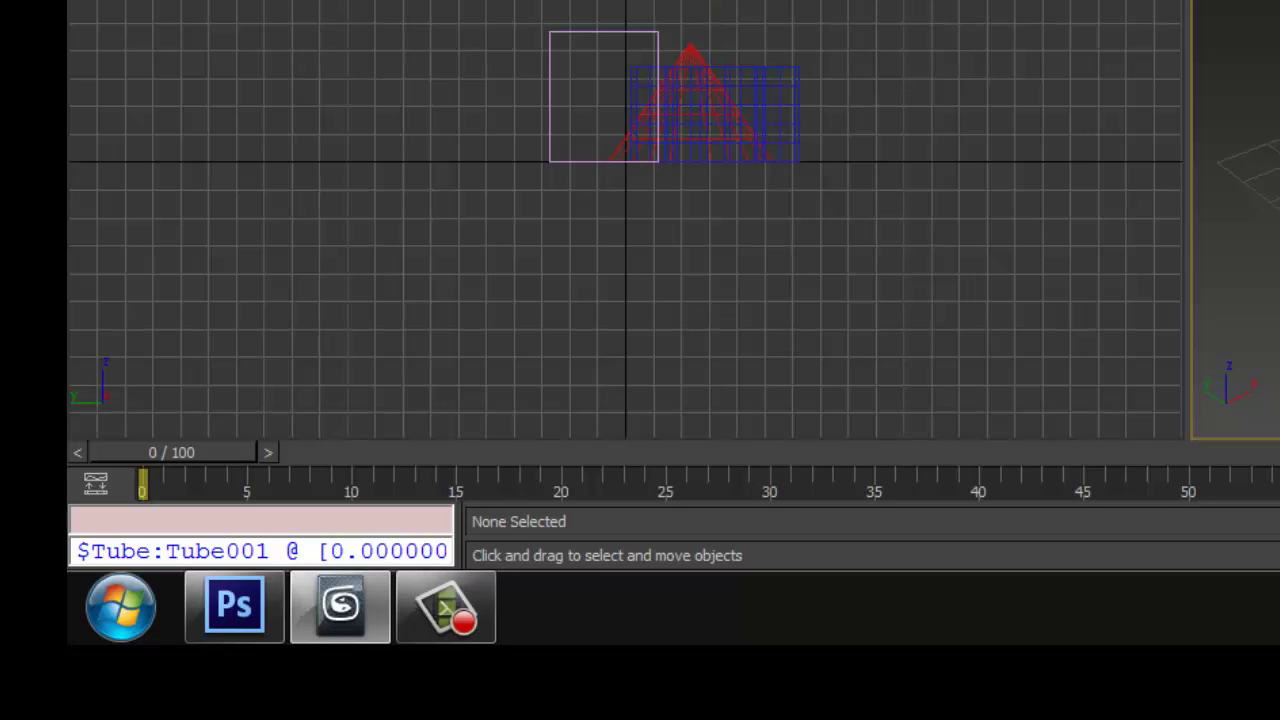
{"action": "key", "text": "ctrl+a"}
{"action": "key", "text": "Delete"}
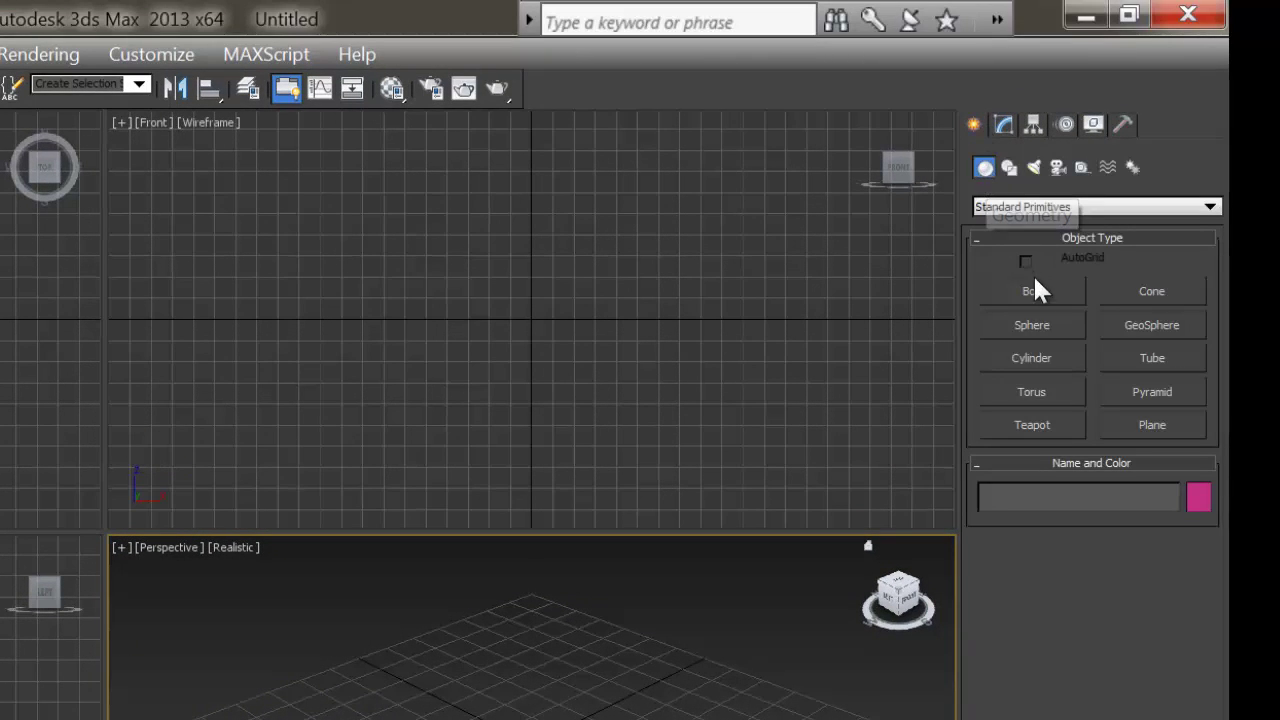
{"action": "left_click", "coordinate": [1033, 290]}
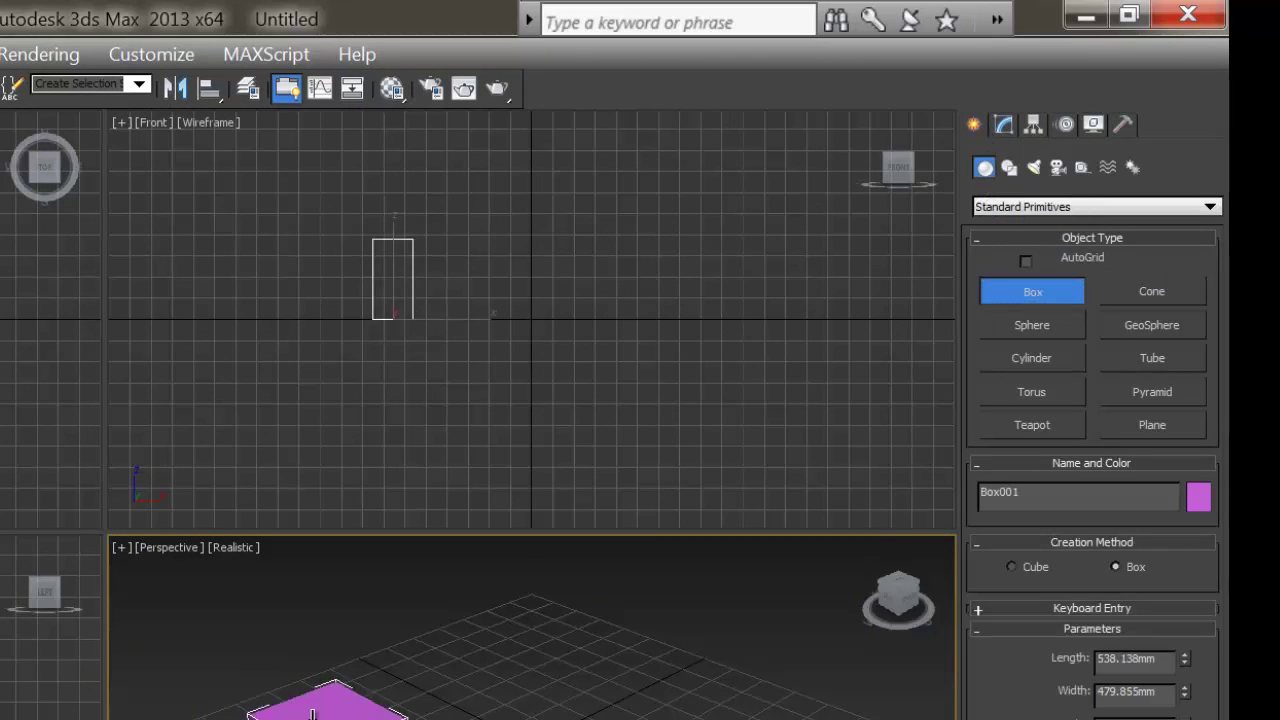
{"action": "left_click", "coordinate": [393, 226]}
{"action": "left_click", "coordinate": [1088, 282]}
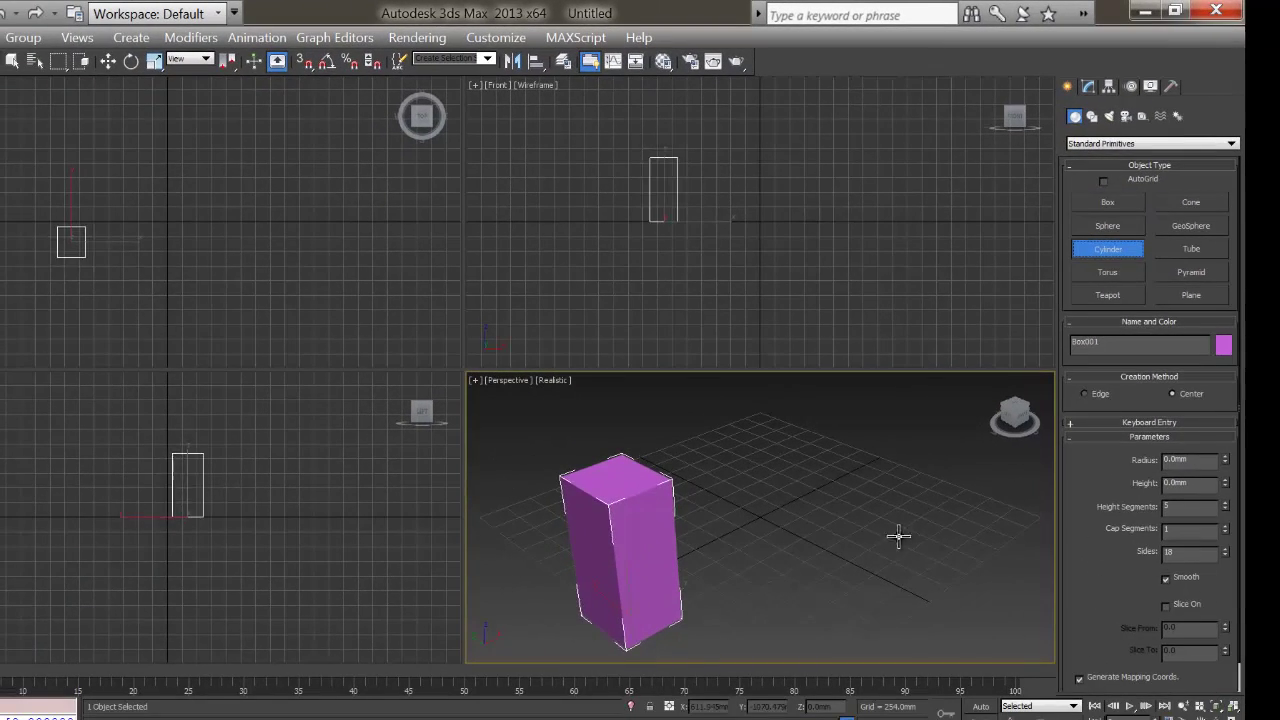
{"action": "left_click_drag", "start_coordinate": [898, 537], "coordinate": [930, 540]}
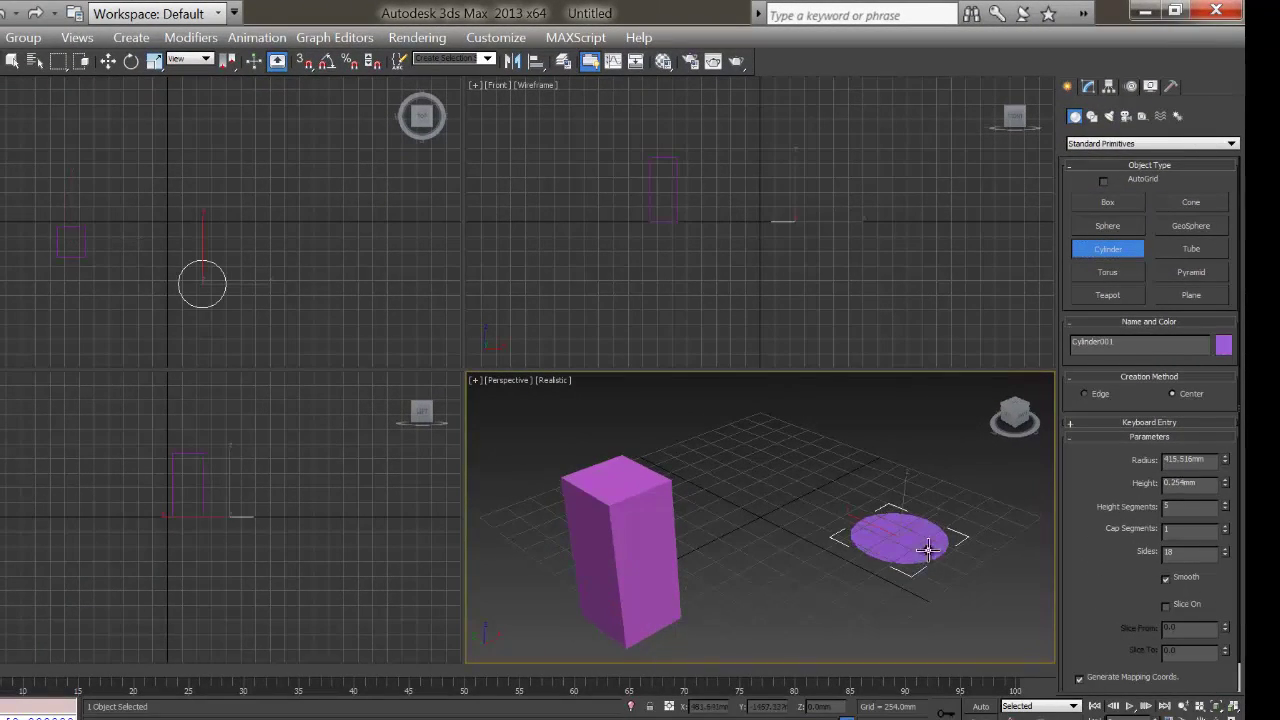
{"action": "left_click", "coordinate": [916, 432]}
{"action": "left_click", "coordinate": [1107, 272]}
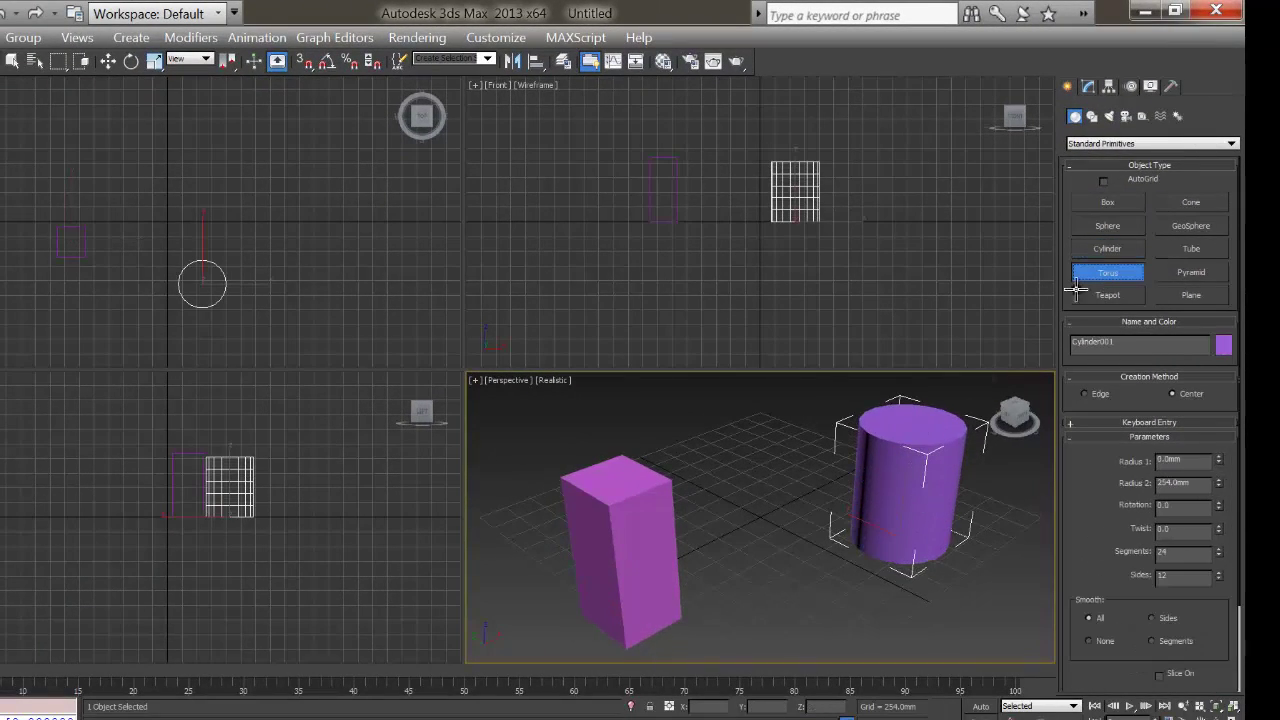
{"action": "left_click_drag", "start_coordinate": [766, 575], "coordinate": [865, 590]}
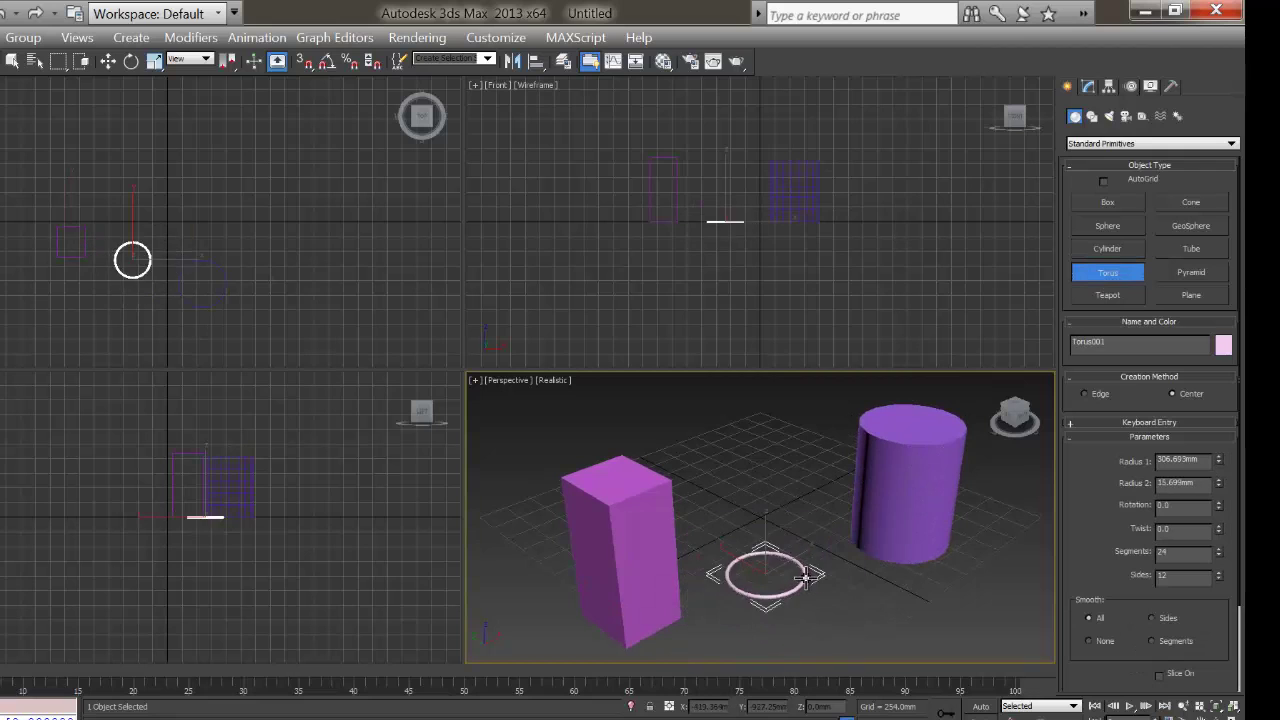
{"action": "left_click", "coordinate": [825, 589]}
{"action": "left_click", "coordinate": [109, 62]}
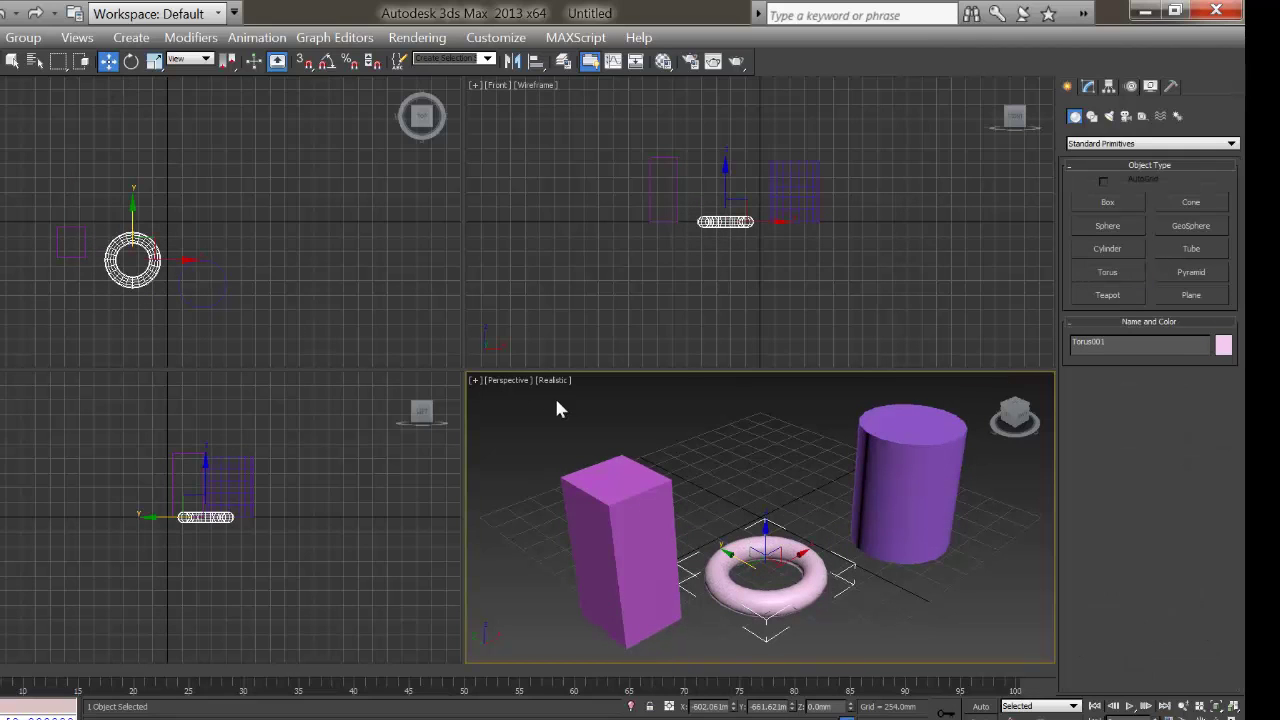
{"action": "left_click_drag", "start_coordinate": [555, 396], "coordinate": [951, 601]}
{"action": "key", "text": "Delete"}
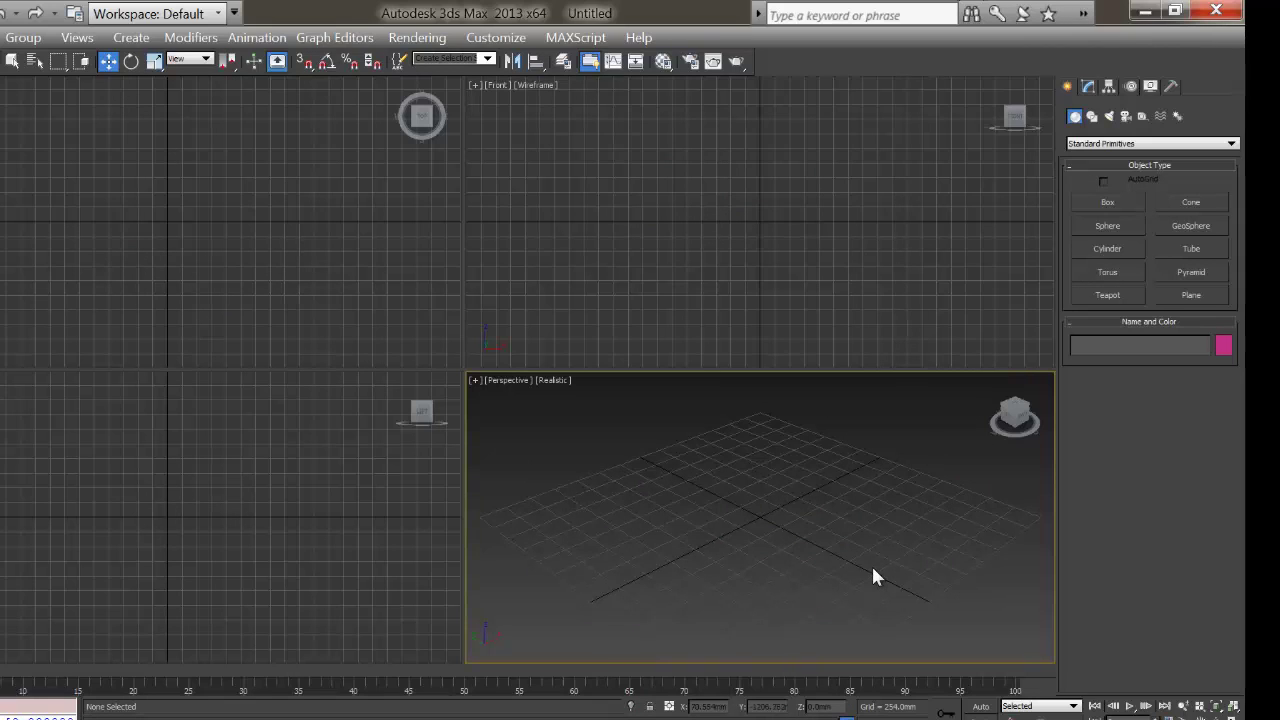
Draw a test box in the Perspective view, then delete it
{"action": "left_click", "coordinate": [1108, 202]}
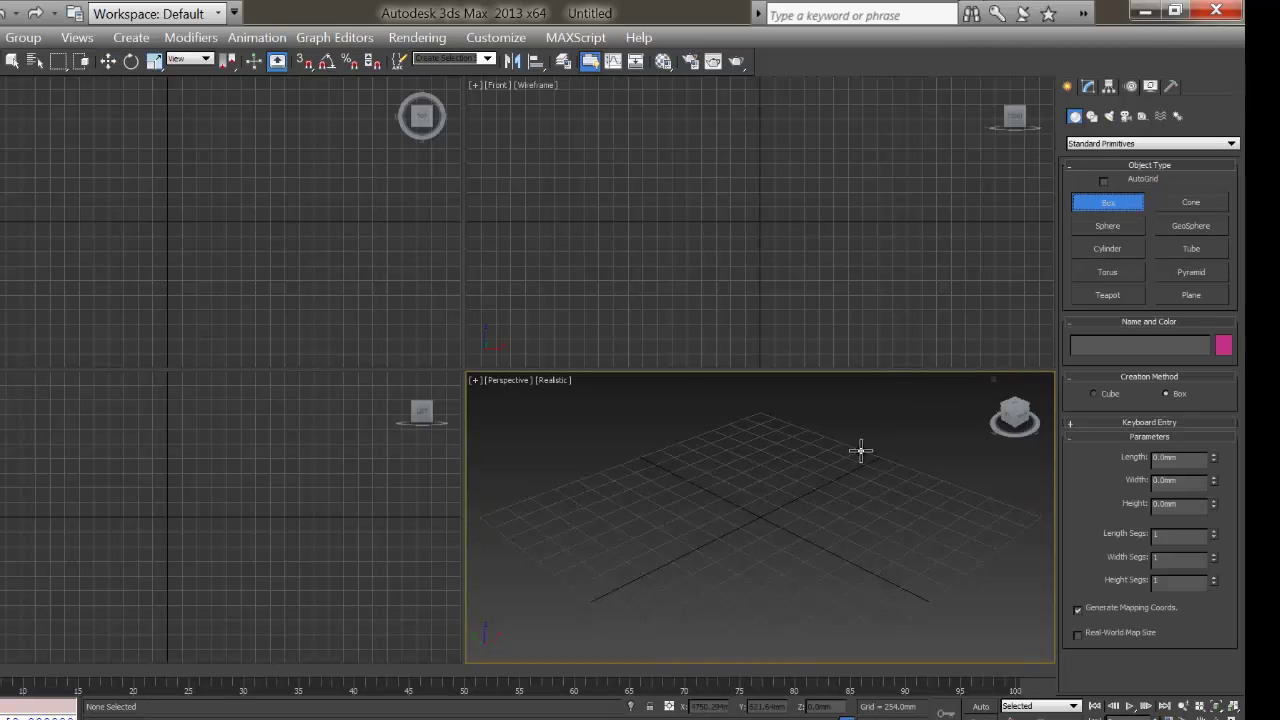
{"action": "left_click_drag", "start_coordinate": [692, 530], "coordinate": [705, 638]}
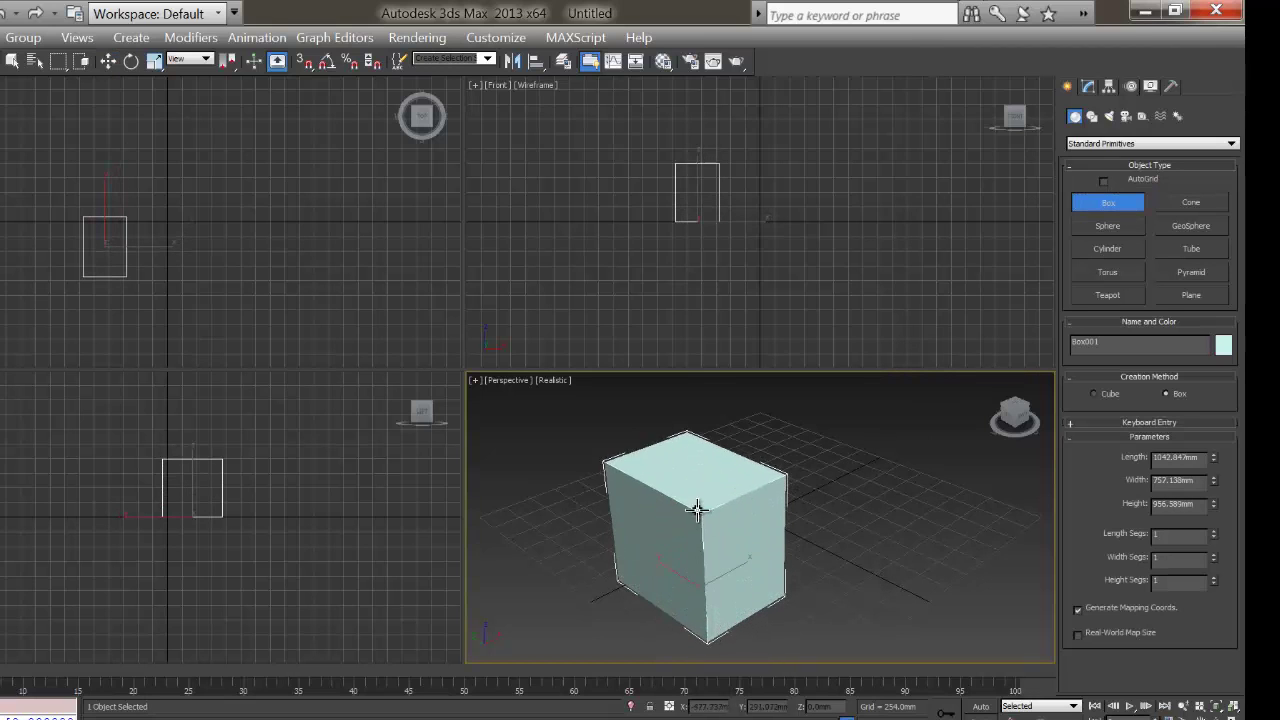
{"action": "left_click", "coordinate": [690, 458]}
{"action": "left_click", "coordinate": [108, 61]}
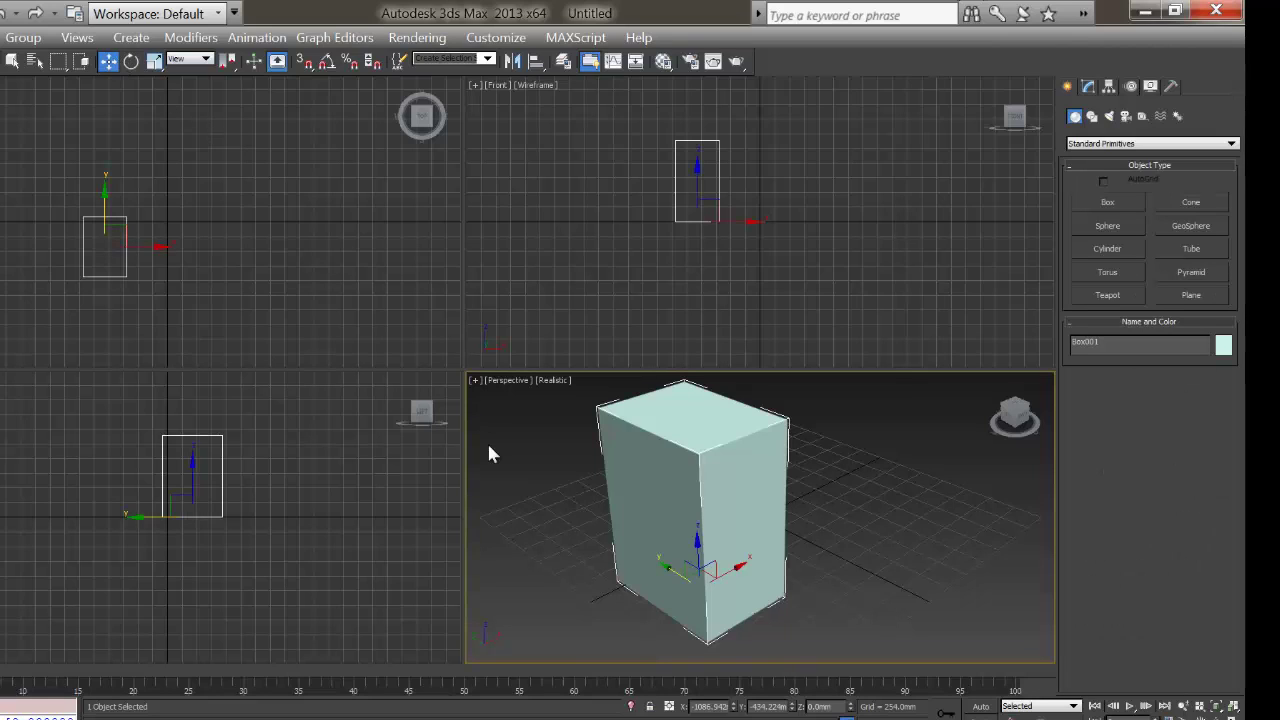
{"action": "key", "text": "Delete"}
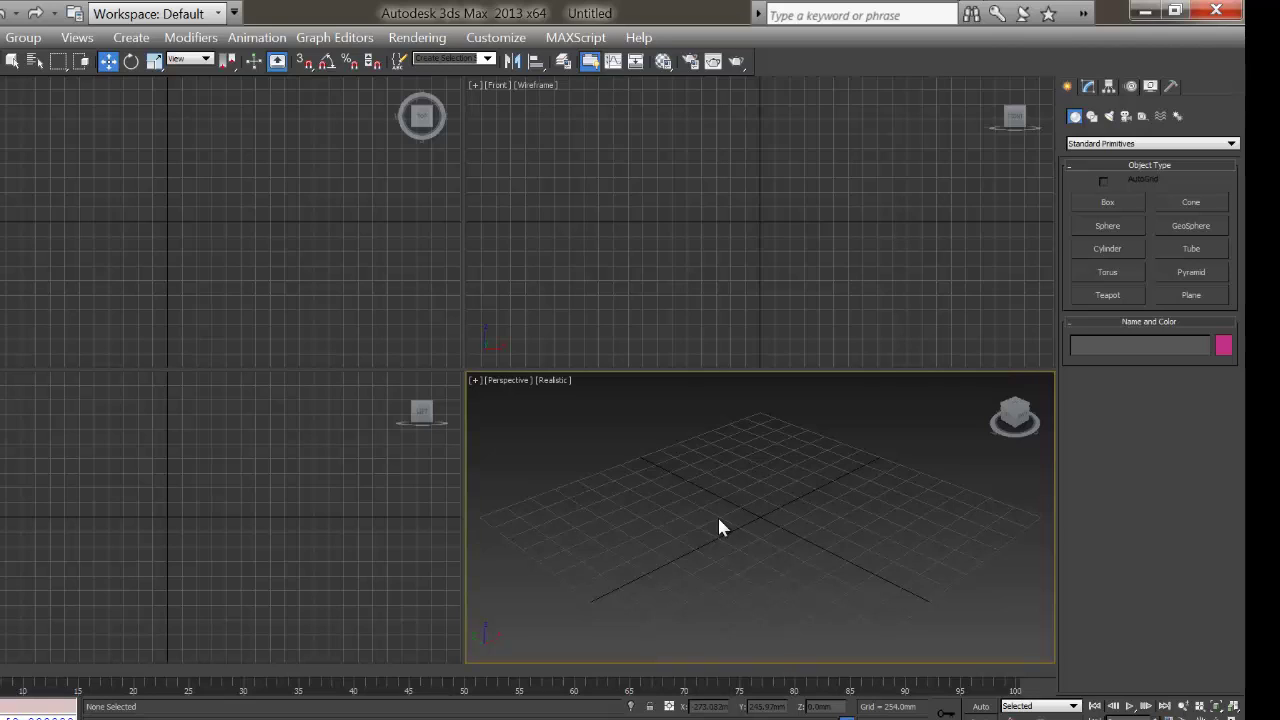
Activate the Box tool with only the Keyboard Entry rollout expanded for exact position and size
{"action": "left_click", "coordinate": [1106, 203]}
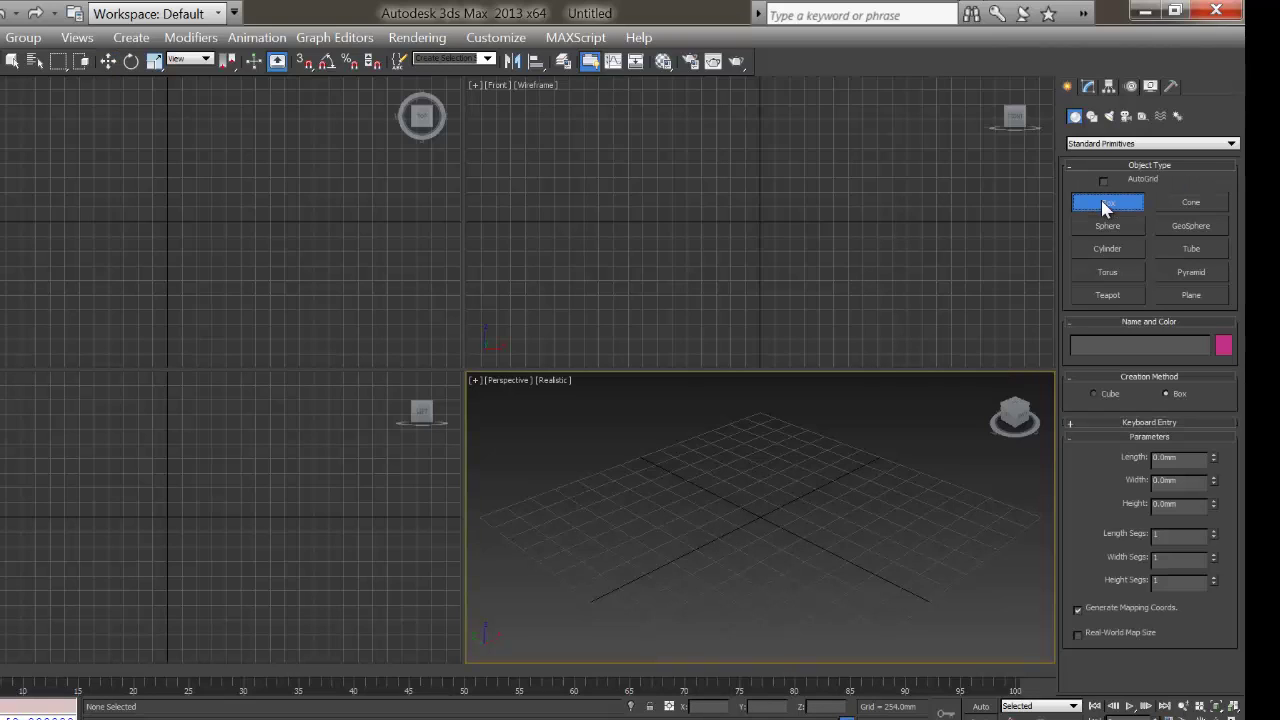
{"action": "left_click", "coordinate": [1091, 437]}
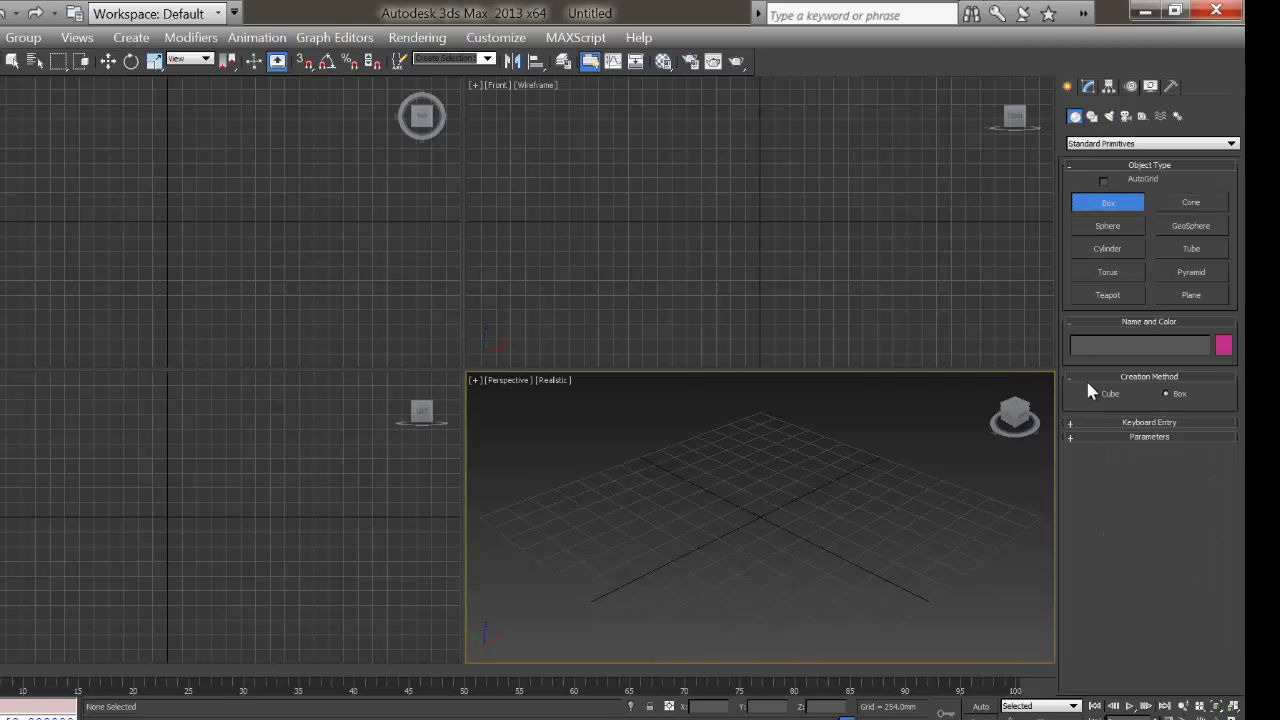
{"action": "left_click", "coordinate": [1085, 376]}
{"action": "left_click", "coordinate": [1088, 164]}
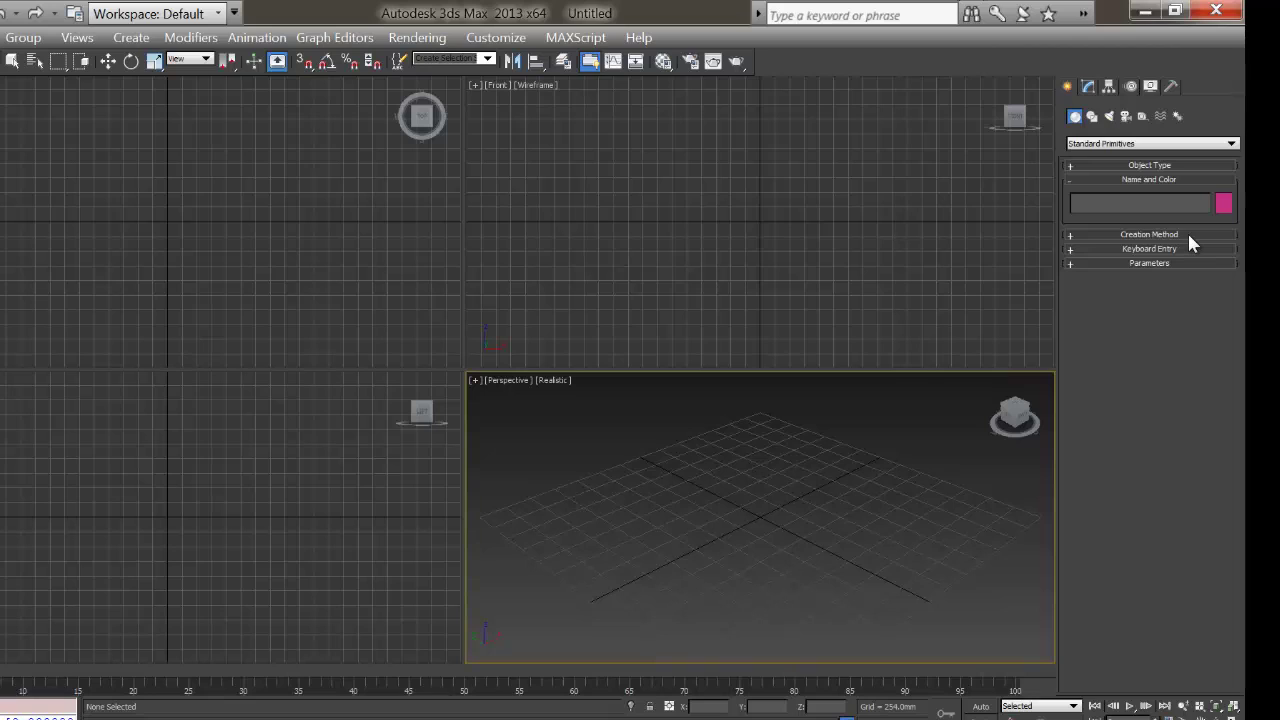
{"action": "left_click", "coordinate": [1190, 248]}
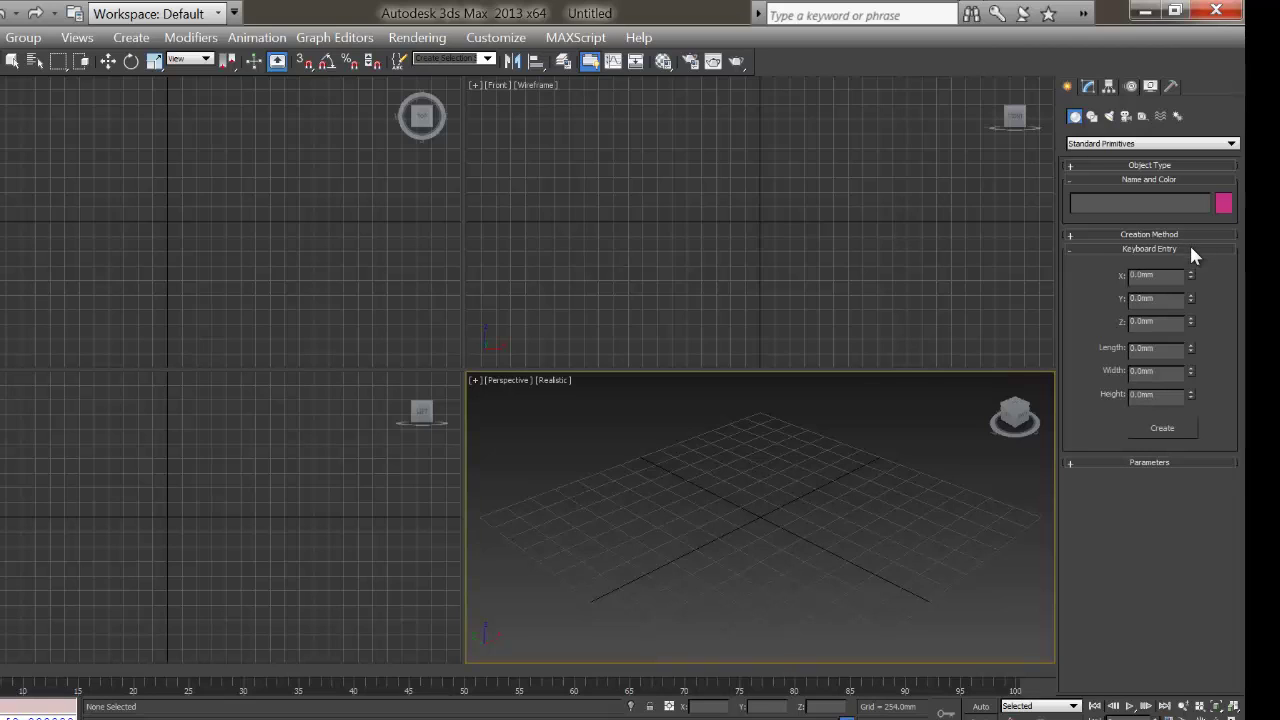
Enter 100 for Length, Width and Height in Keyboard Entry
{"action": "double_click", "coordinate": [1155, 347]}
{"action": "type", "text": "100"}
{"action": "key", "text": "Tab"}
{"action": "type", "text": "100"}
{"action": "key", "text": "Tab"}
{"action": "type", "text": "100"}
Create the 100 mm cube at the origin, then switch to Select and Move and deselect
{"action": "left_click", "coordinate": [1174, 430]}
{"action": "left_click", "coordinate": [1172, 428]}
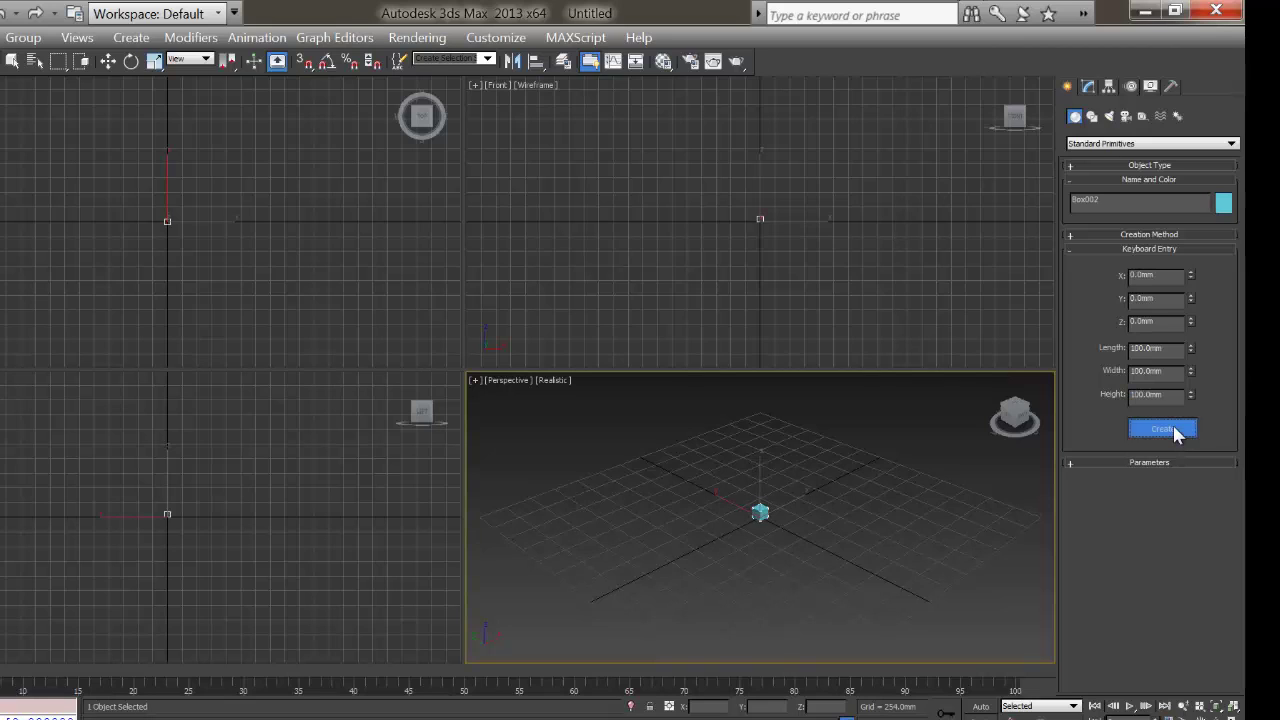
{"action": "left_click", "coordinate": [1172, 425]}
{"action": "left_click", "coordinate": [1172, 425]}
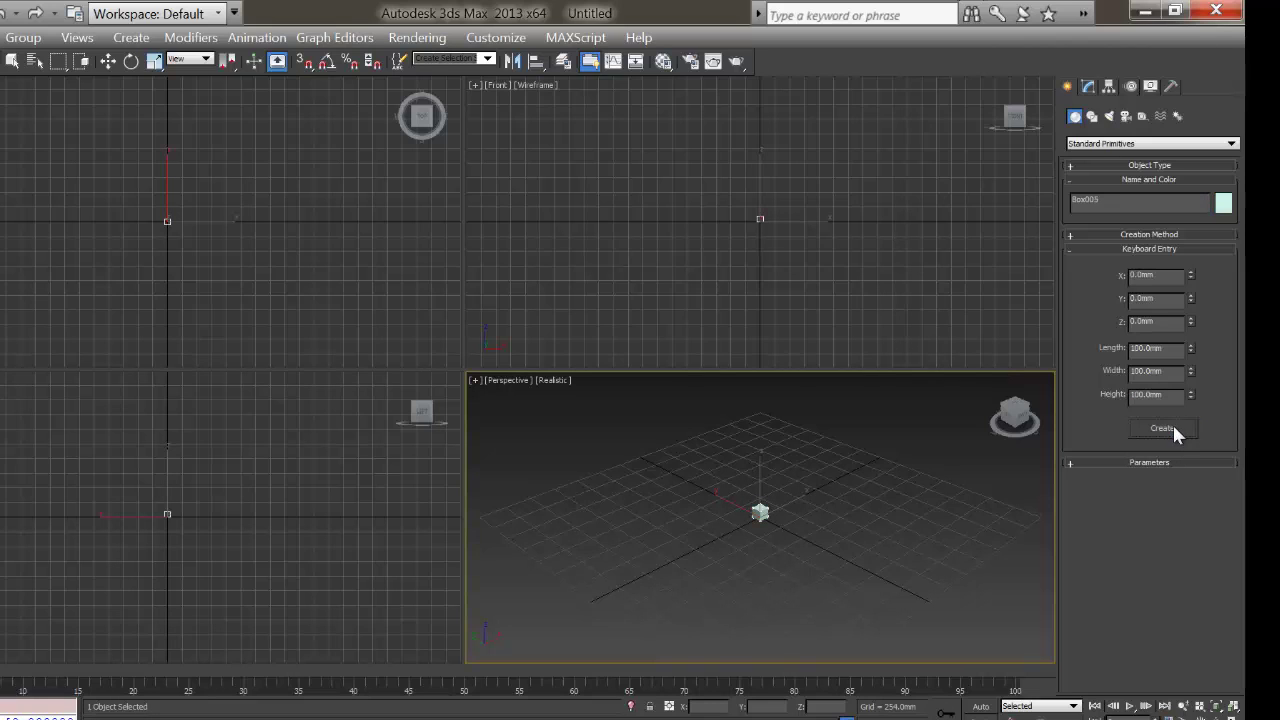
{"action": "left_click", "coordinate": [109, 62]}
{"action": "left_click", "coordinate": [552, 503]}
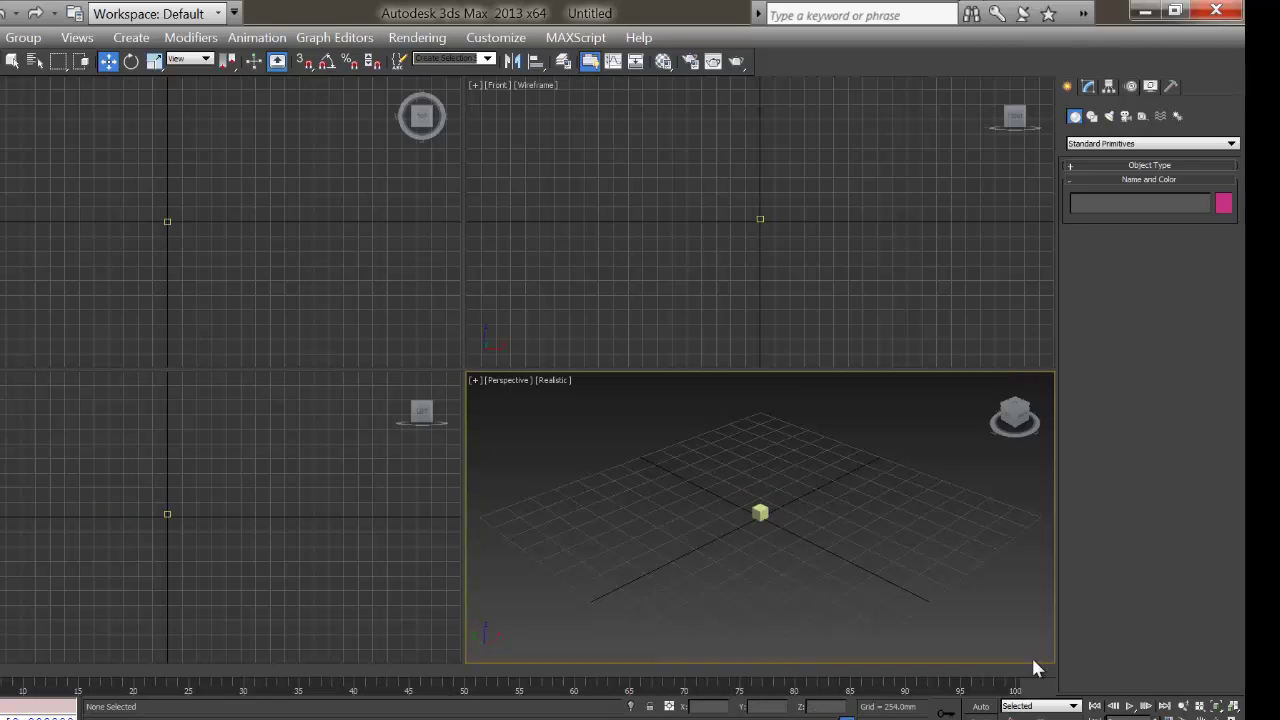
Maximize the Perspective view and Shift-drag clones of the box to the lower left, upper right and upper left
{"action": "key", "text": "alt+w"}
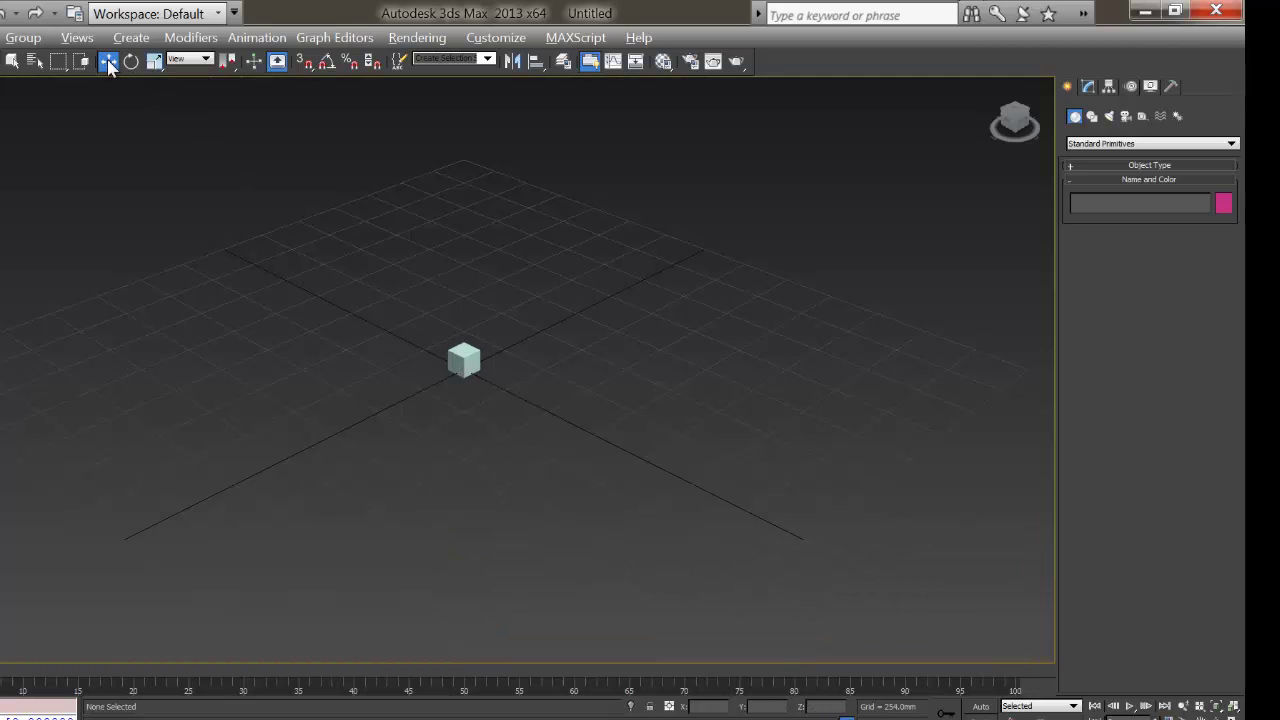
{"action": "left_click", "coordinate": [456, 352]}
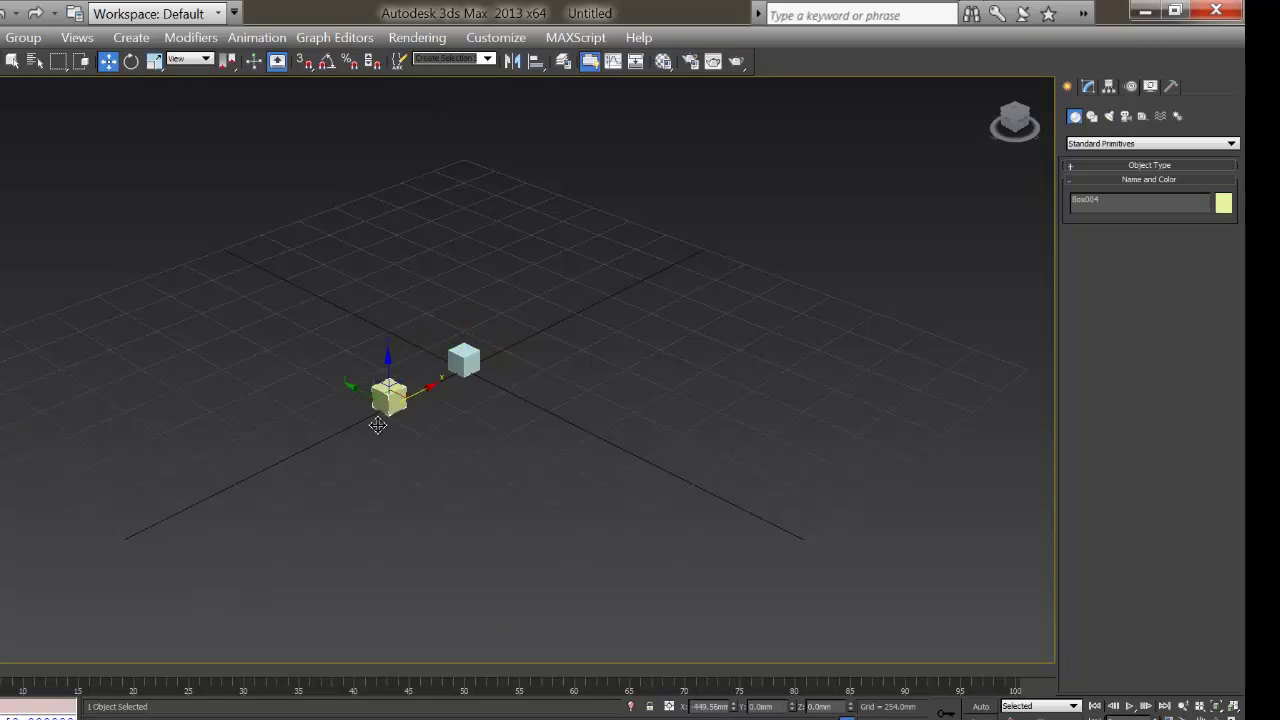
{"action": "left_click_drag", "start_coordinate": [463, 358], "coordinate": [350, 416], "text": "shift"}
{"action": "left_click", "coordinate": [466, 362]}
{"action": "left_click_drag", "start_coordinate": [490, 366], "coordinate": [576, 318], "text": "shift"}
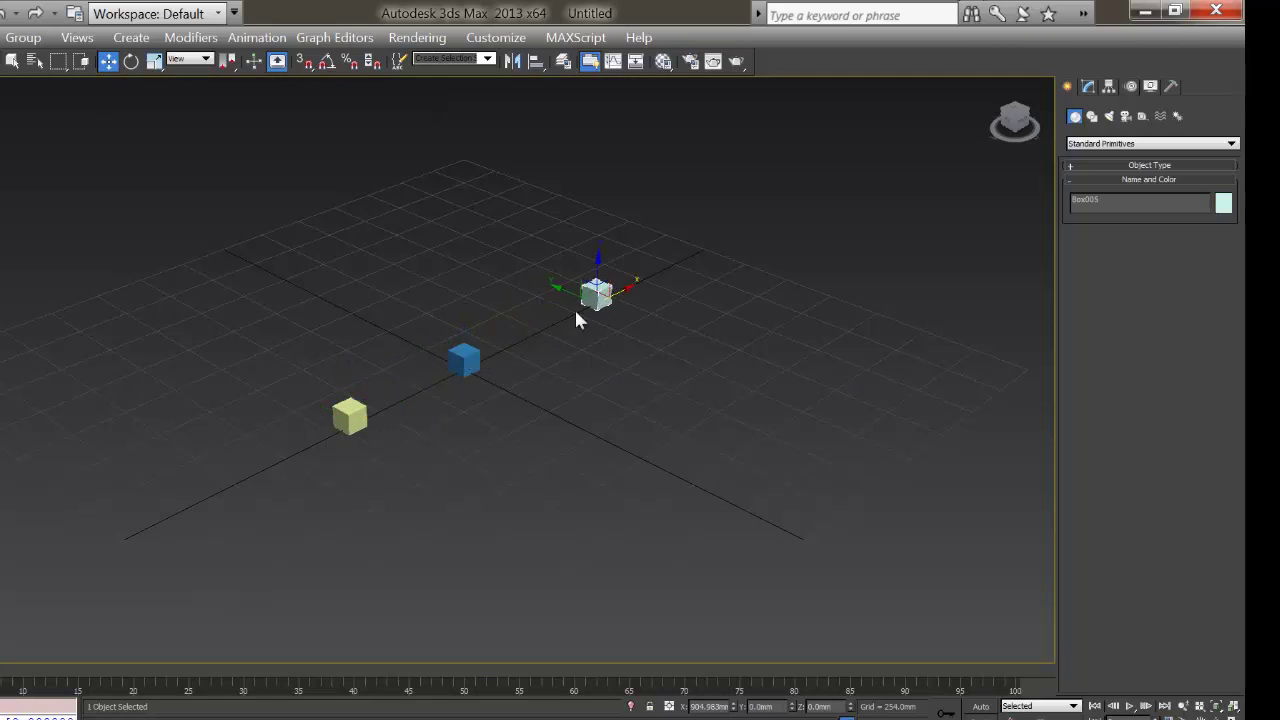
{"action": "left_click", "coordinate": [469, 362]}
{"action": "left_click_drag", "start_coordinate": [463, 360], "coordinate": [339, 297], "text": "shift"}
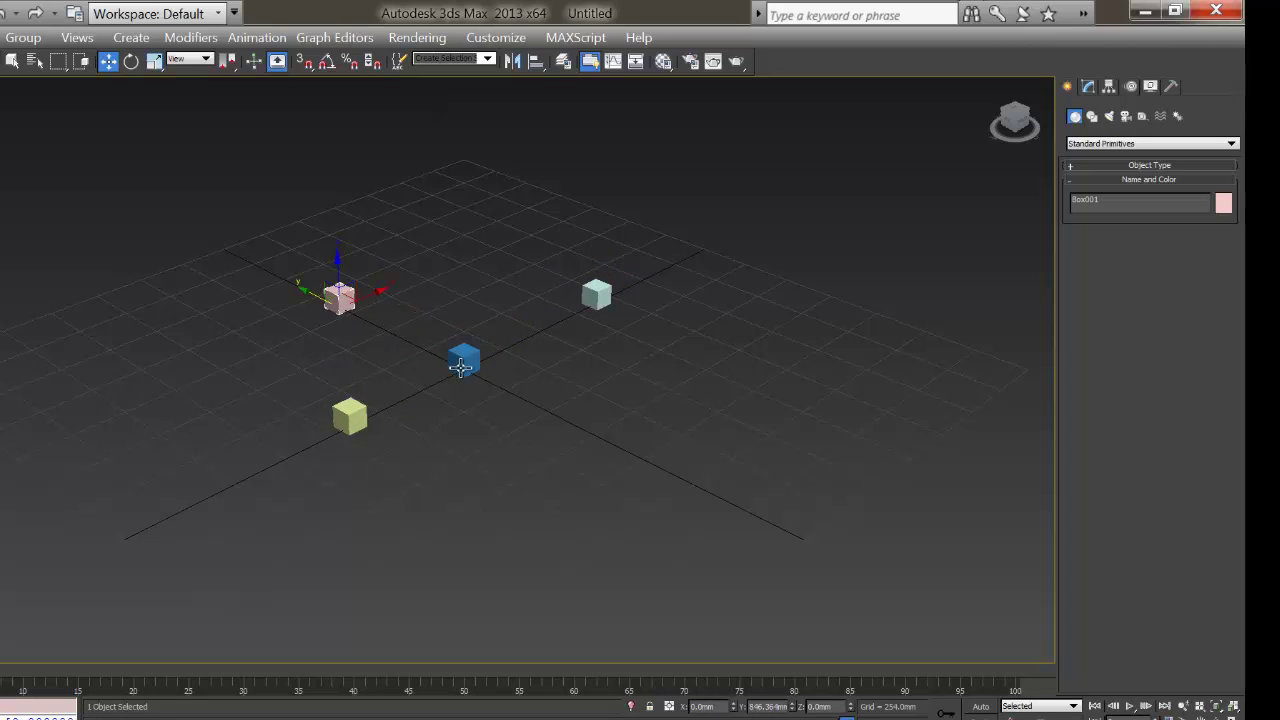
Move the blue box lower right and the cyan box to grid centre, then select all and delete them
{"action": "left_click", "coordinate": [450, 358]}
{"action": "left_click_drag", "start_coordinate": [446, 356], "coordinate": [590, 430]}
{"action": "left_click", "coordinate": [463, 360]}
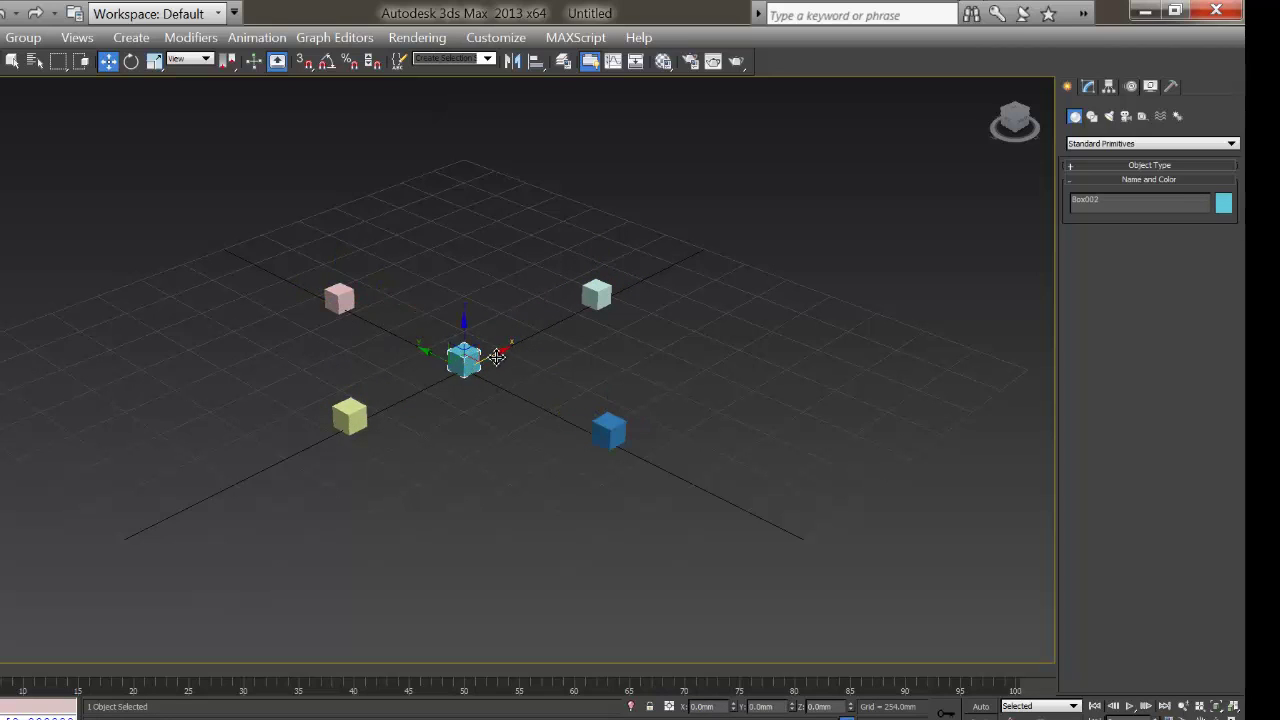
{"action": "mouse_move", "coordinate": [496, 356]}
{"action": "left_mouse_down"}
{"action": "mouse_move", "coordinate": [551, 328]}
{"action": "mouse_move", "coordinate": [496, 352]}
{"action": "left_mouse_up"}
{"action": "left_click", "coordinate": [501, 456]}
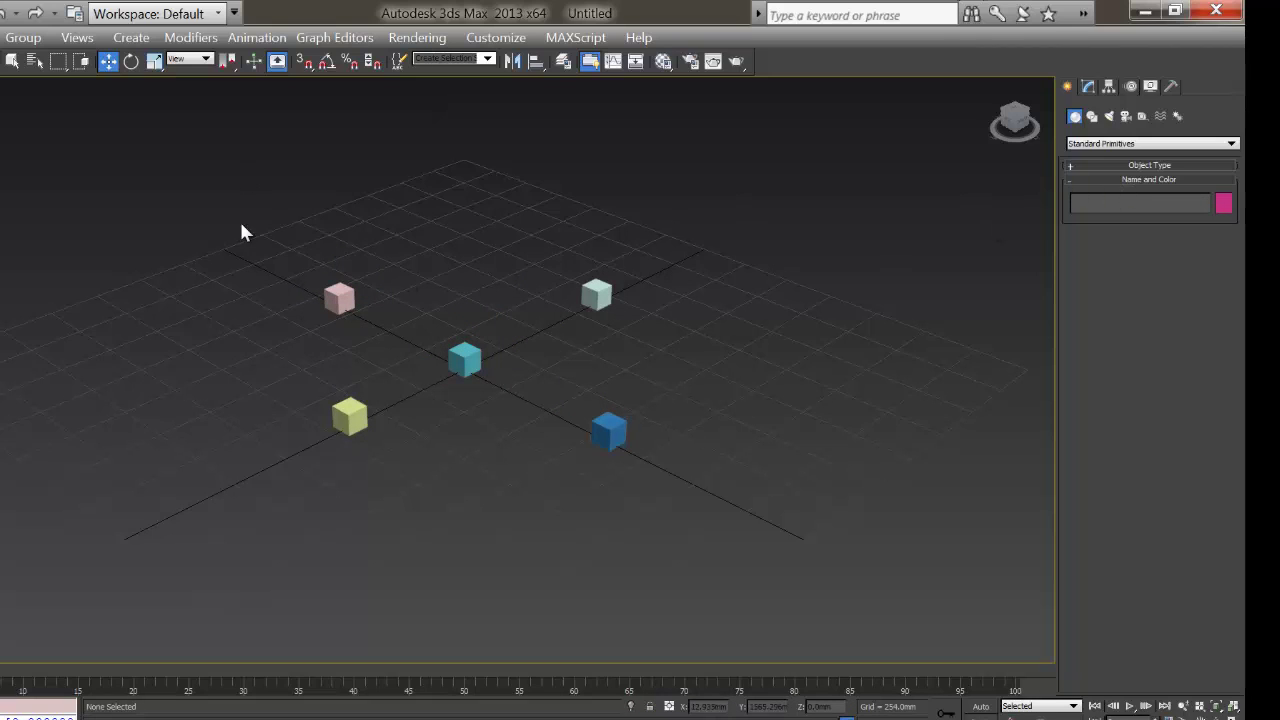
{"action": "key", "text": "ctrl+a"}
{"action": "key", "text": "Delete"}
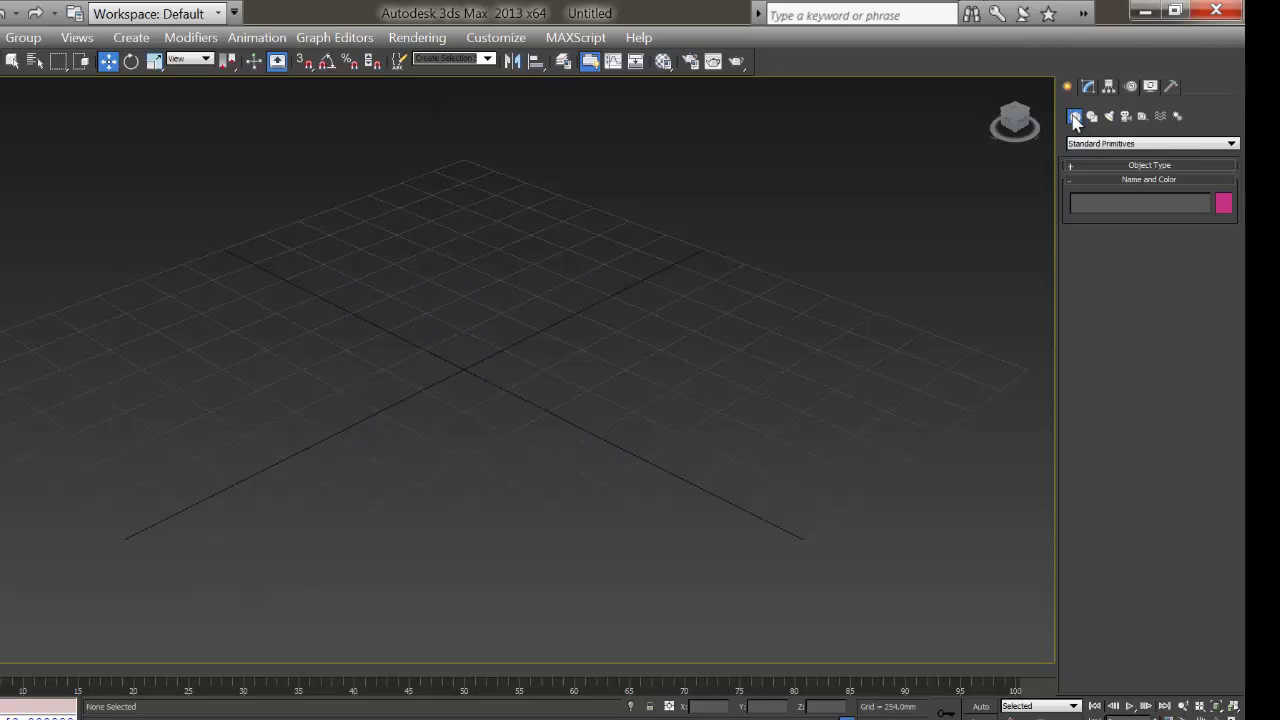
Draw three tall boxes across the grid, the third 836.141 mm high
{"action": "left_click", "coordinate": [1107, 165]}
{"action": "left_click", "coordinate": [1107, 202]}
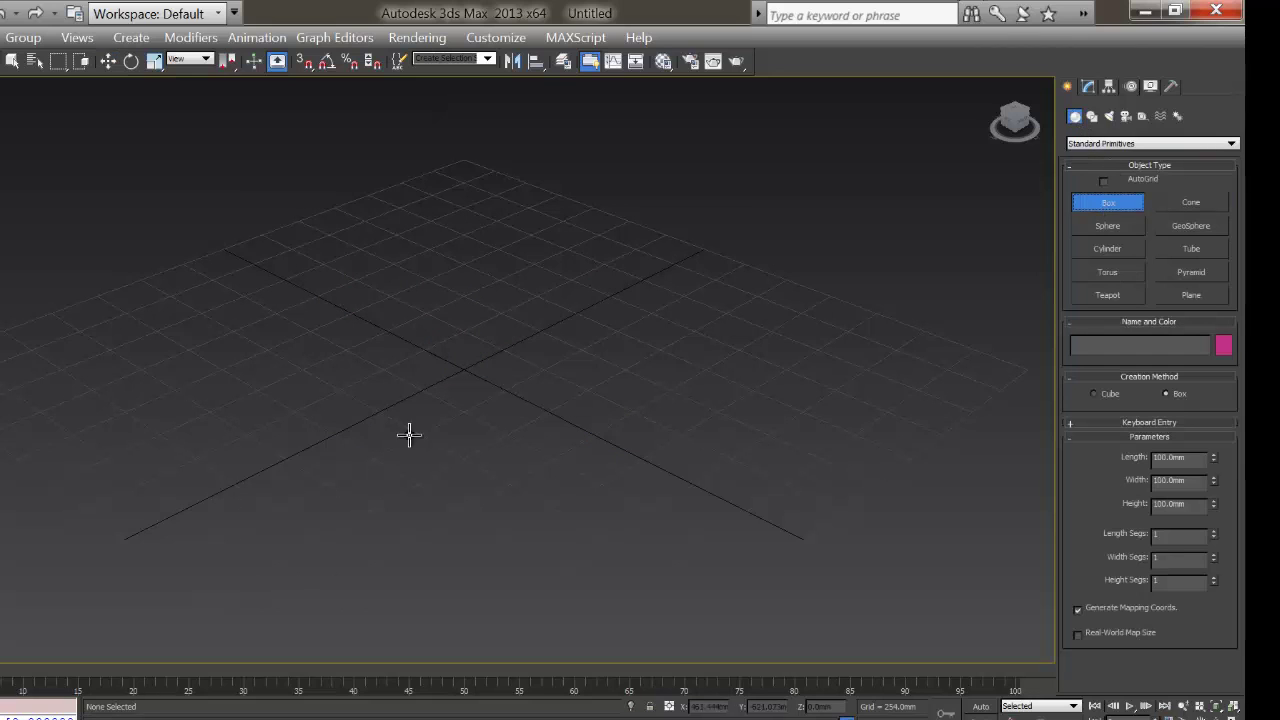
{"action": "left_click_drag", "start_coordinate": [316, 436], "coordinate": [272, 540]}
{"action": "left_click", "coordinate": [263, 306]}
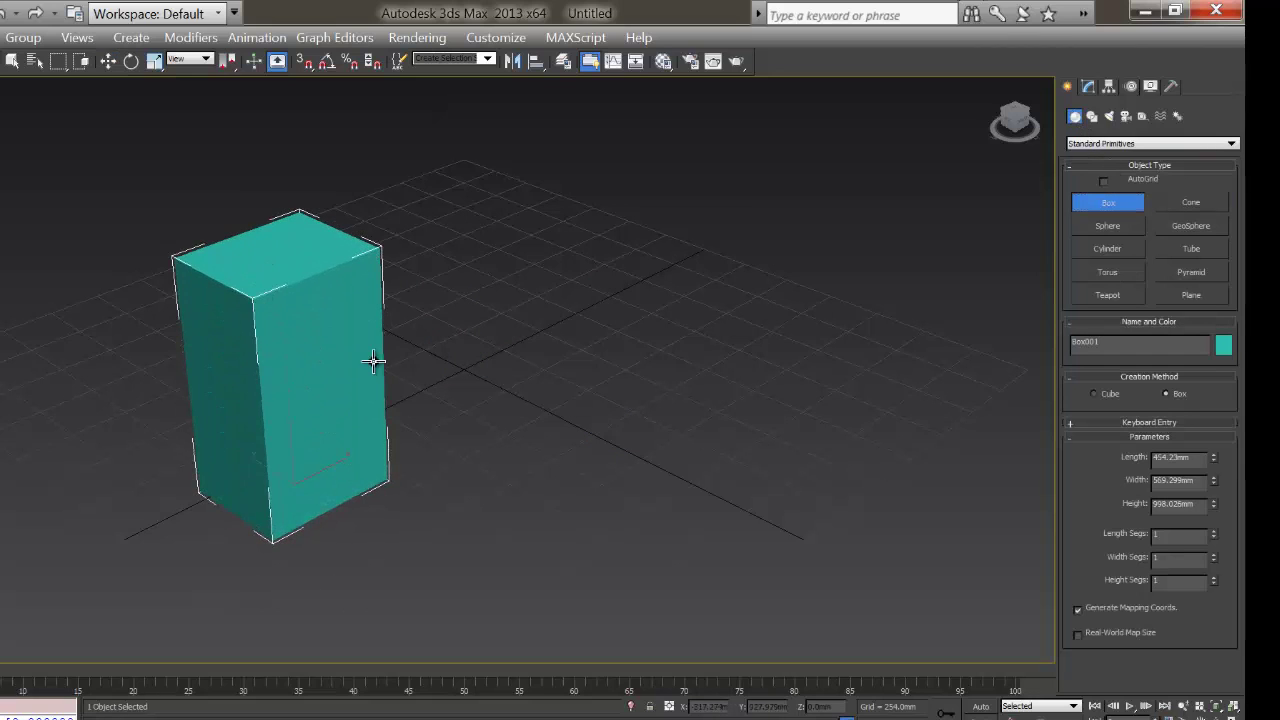
{"action": "mouse_move", "coordinate": [505, 380]}
{"action": "left_mouse_down"}
{"action": "mouse_move", "coordinate": [571, 434]}
{"action": "mouse_move", "coordinate": [531, 463]}
{"action": "left_mouse_up"}
{"action": "left_click", "coordinate": [506, 263]}
{"action": "left_click_drag", "start_coordinate": [749, 399], "coordinate": [749, 480]}
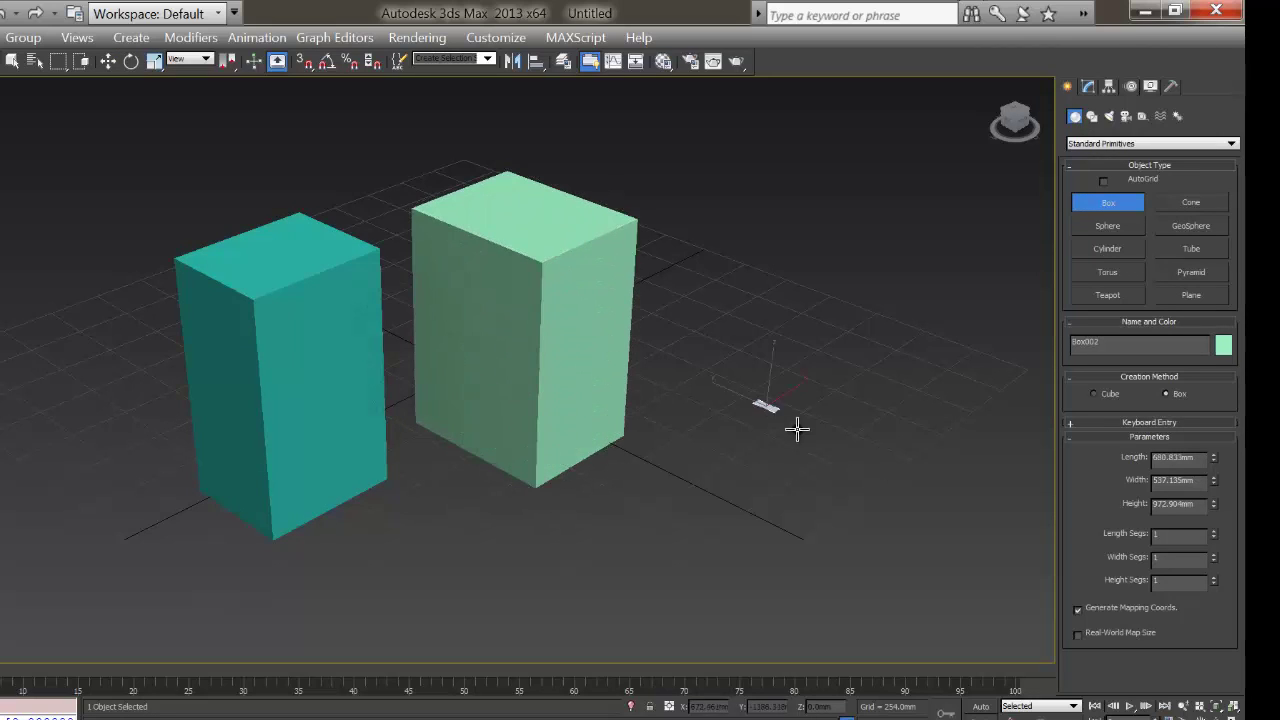
{"action": "left_click", "coordinate": [724, 308]}
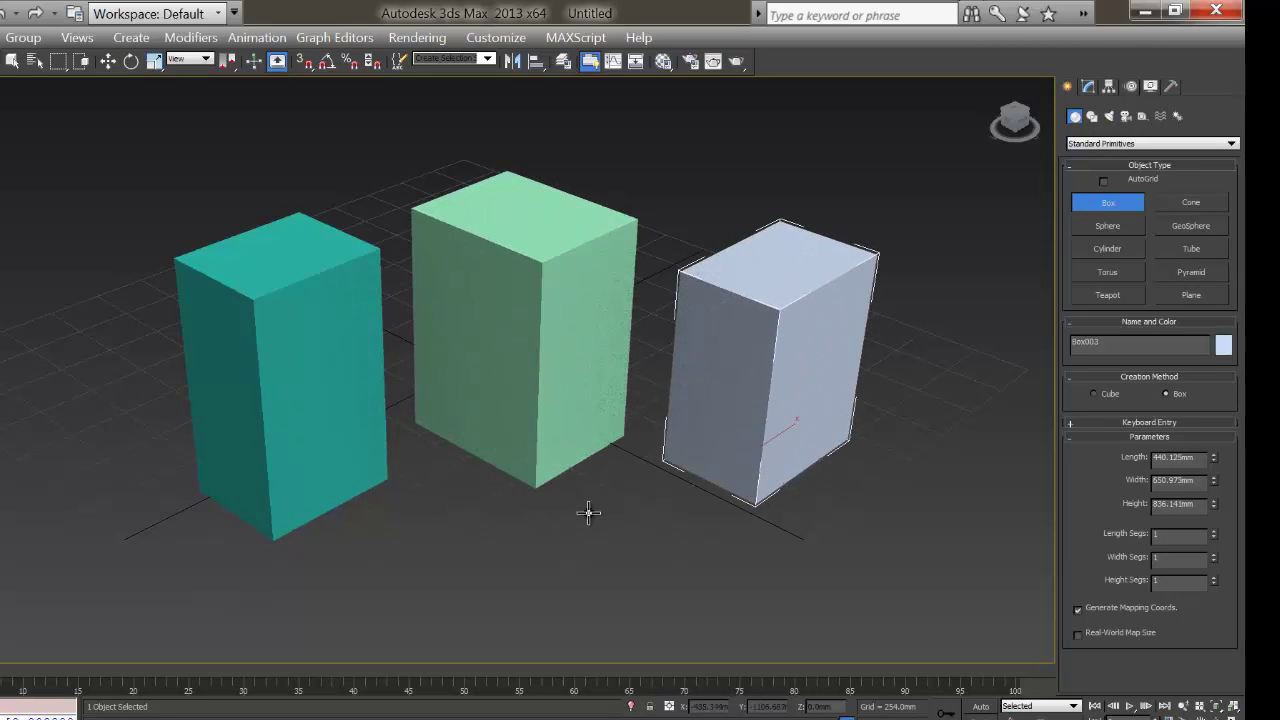
Marquee-select the three tall boxes with Select and Move and delete them
{"action": "left_click", "coordinate": [106, 62]}
{"action": "left_click_drag", "start_coordinate": [114, 138], "coordinate": [779, 550]}
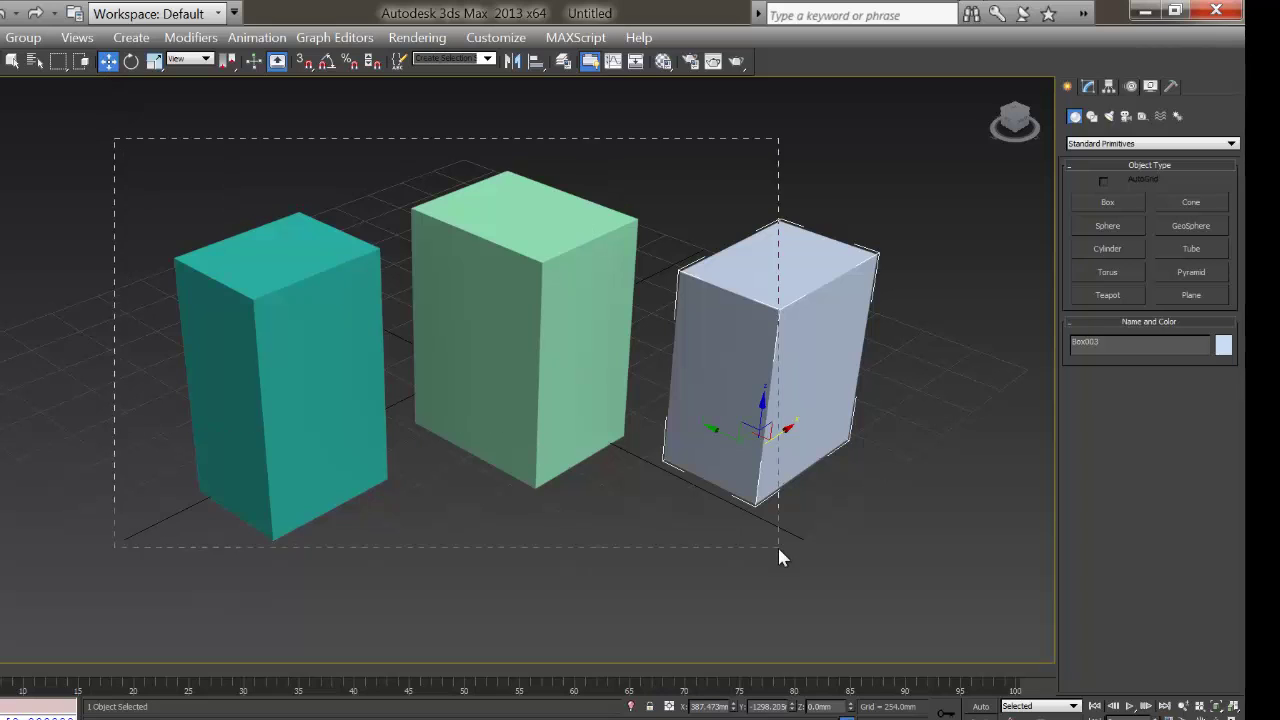
{"action": "key", "text": "Delete"}
{"action": "left_click", "coordinate": [1105, 203]}
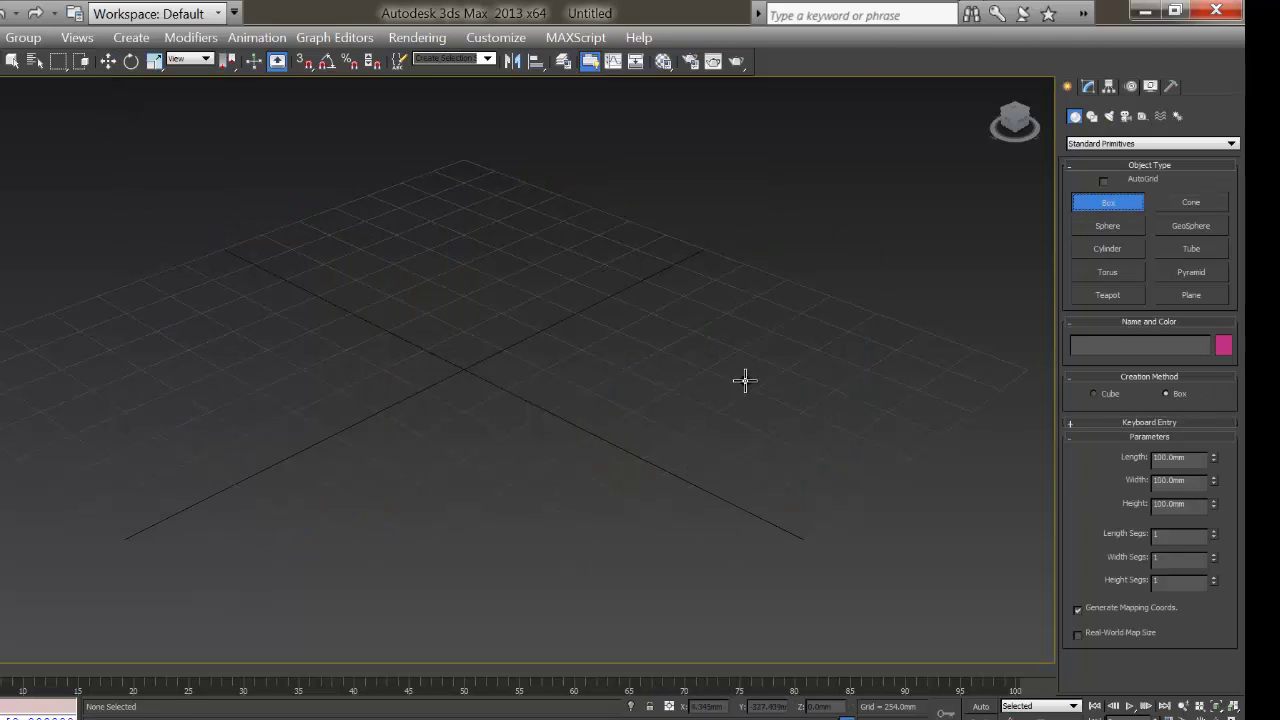
With the Cube creation method, draw five cubes (large, green, purple, salmon, magenta), then deselect
{"action": "left_click", "coordinate": [1094, 394]}
{"action": "left_click_drag", "start_coordinate": [383, 415], "coordinate": [436, 458]}
{"action": "left_click_drag", "start_coordinate": [680, 414], "coordinate": [714, 440]}
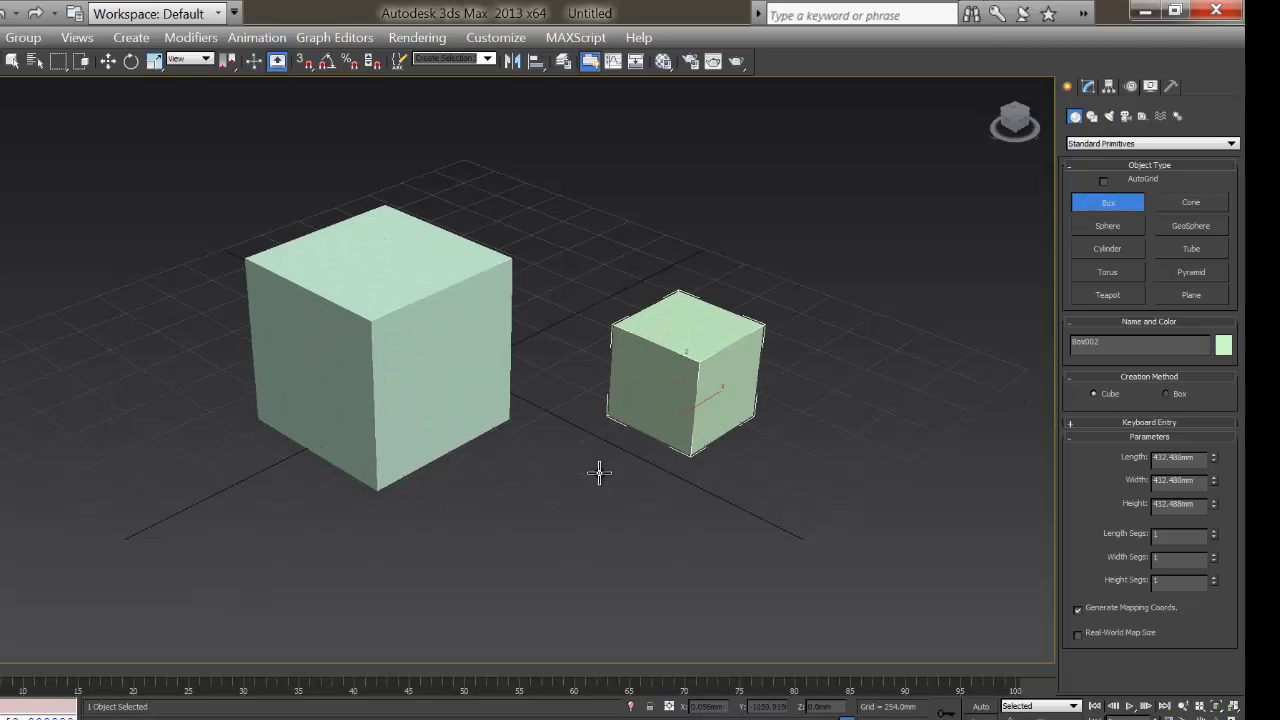
{"action": "left_click_drag", "start_coordinate": [600, 471], "coordinate": [641, 510]}
{"action": "left_click_drag", "start_coordinate": [490, 540], "coordinate": [522, 565]}
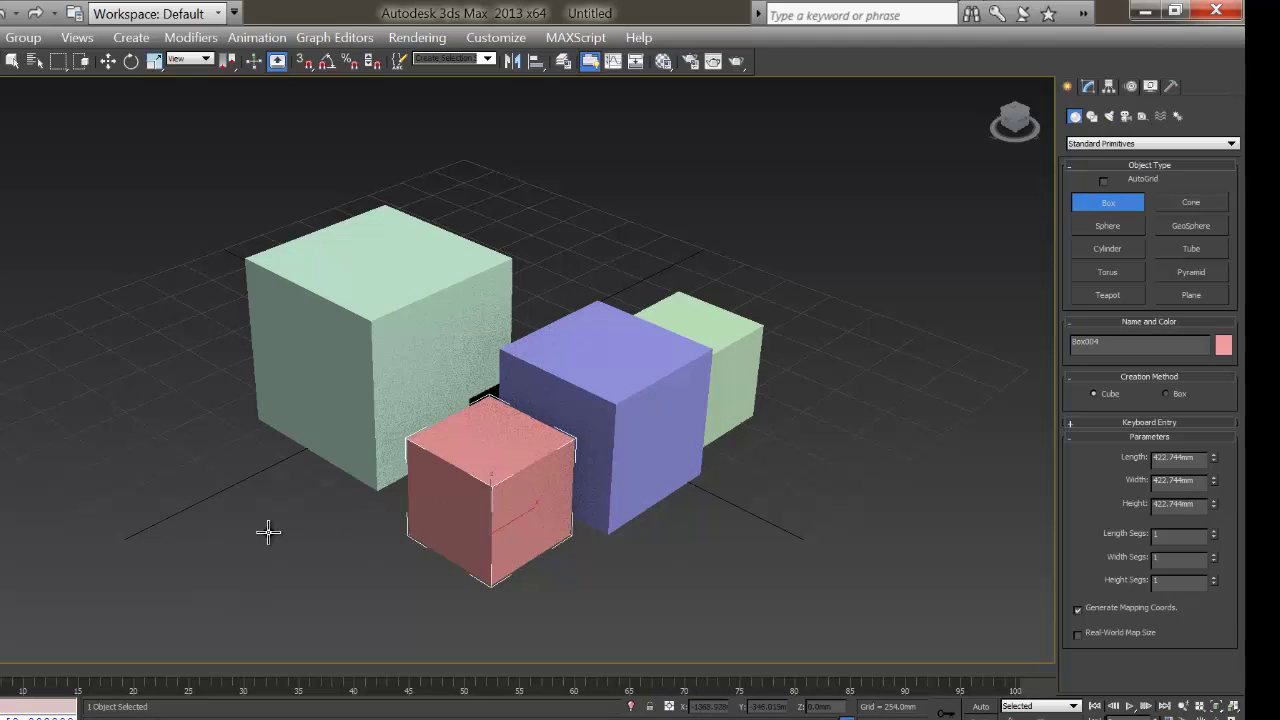
{"action": "mouse_move", "coordinate": [270, 533]}
{"action": "left_mouse_down"}
{"action": "mouse_move", "coordinate": [326, 560]}
{"action": "mouse_move", "coordinate": [314, 551]}
{"action": "left_mouse_up"}
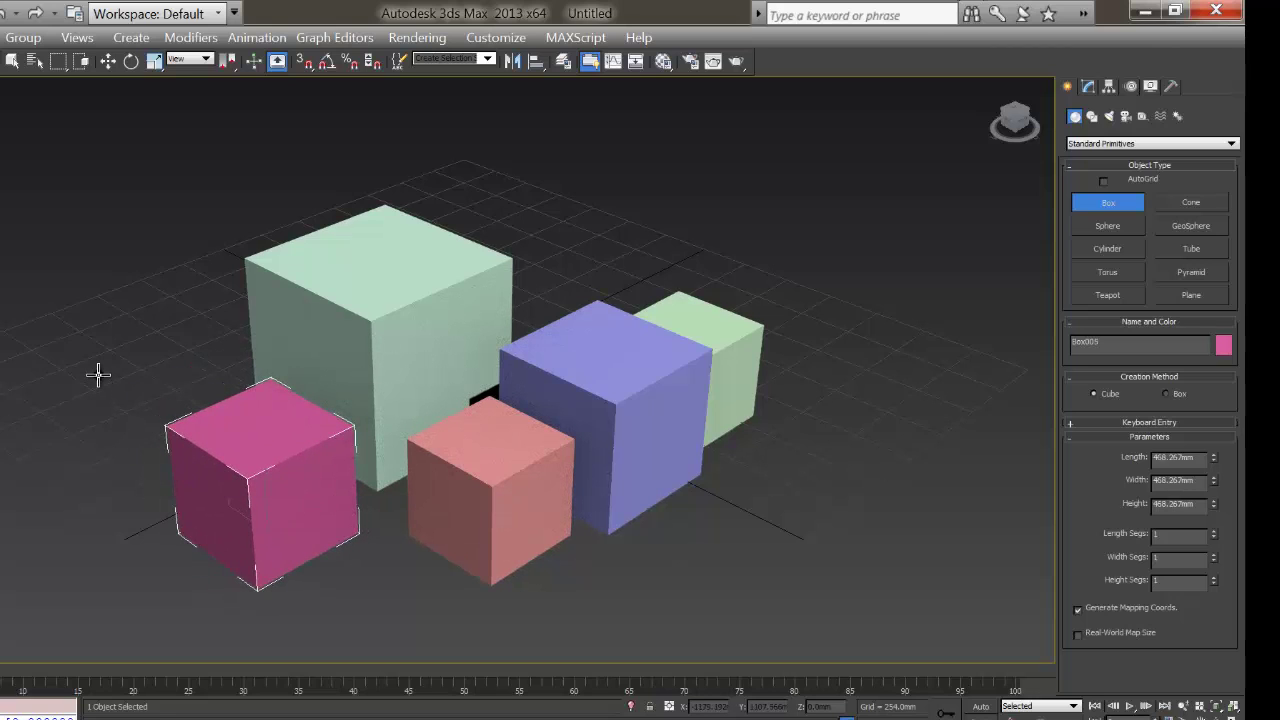
{"action": "left_click", "coordinate": [108, 61]}
{"action": "left_click", "coordinate": [155, 185]}
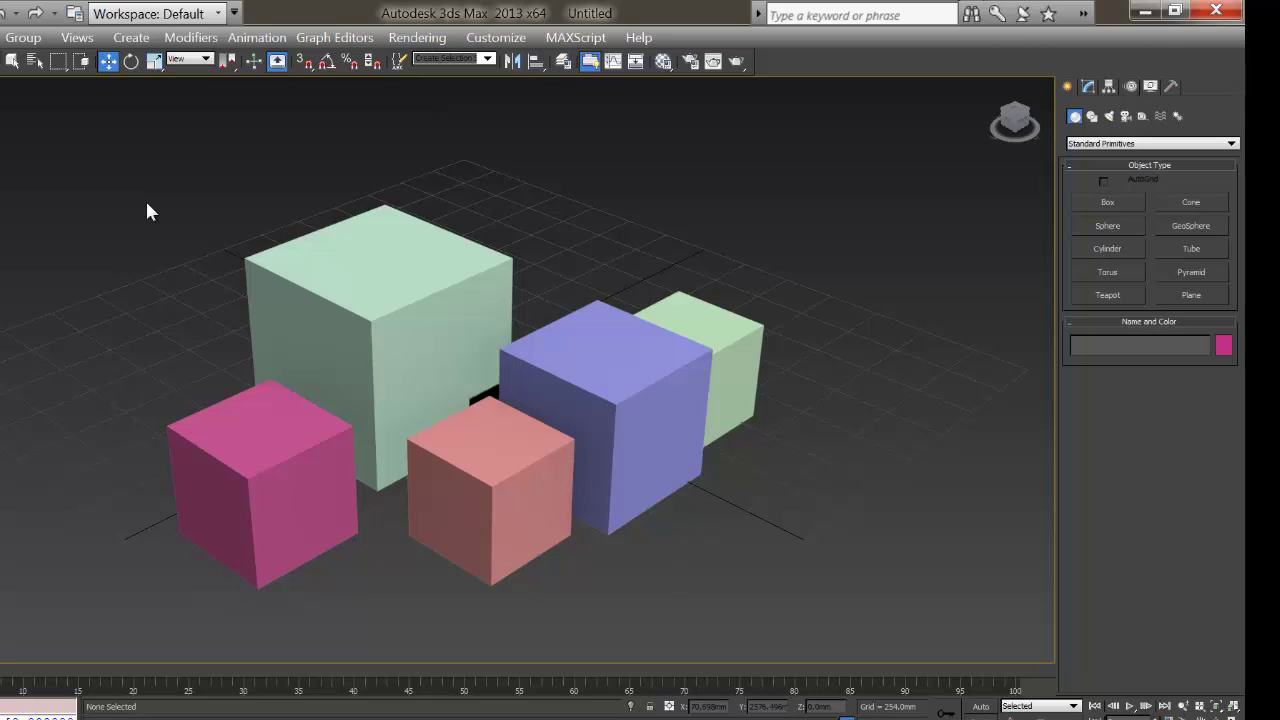
Marquee-select the five cubes and delete them
{"action": "left_click_drag", "start_coordinate": [147, 211], "coordinate": [677, 552]}
{"action": "key", "text": "Delete"}
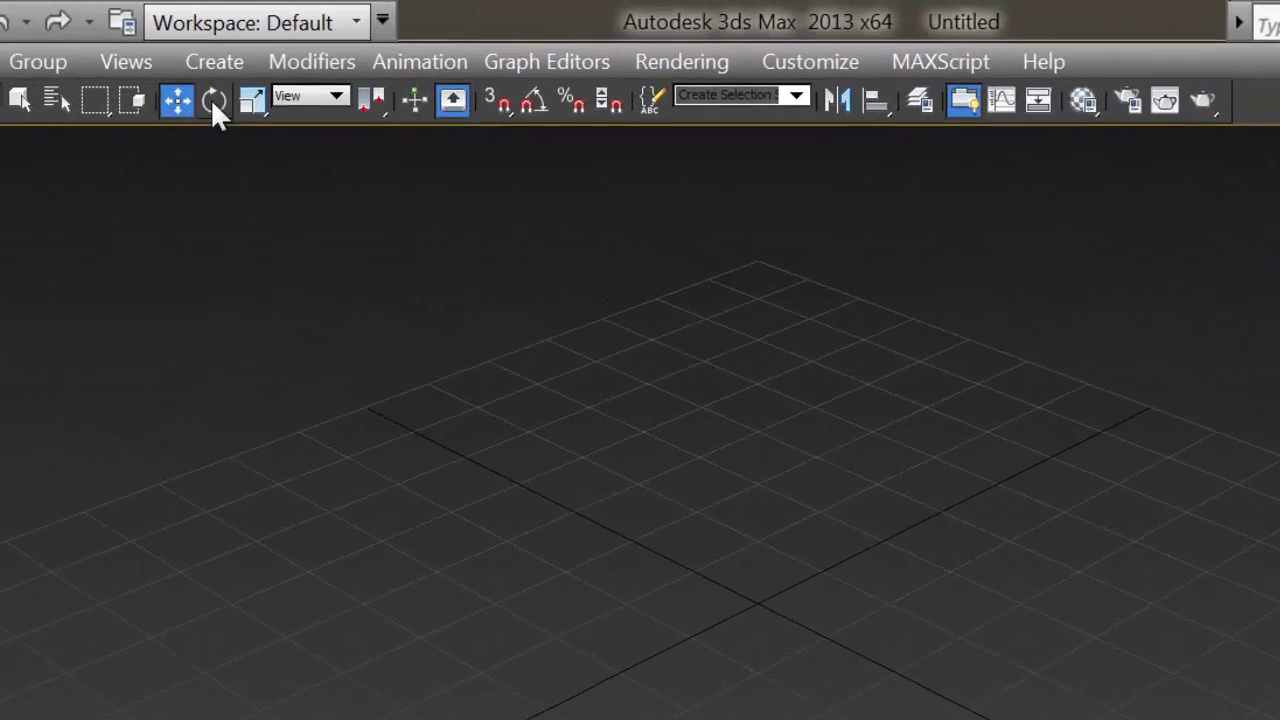
{"action": "left_click", "coordinate": [136, 38]}
{"action": "mouse_move", "coordinate": [403, 133]}
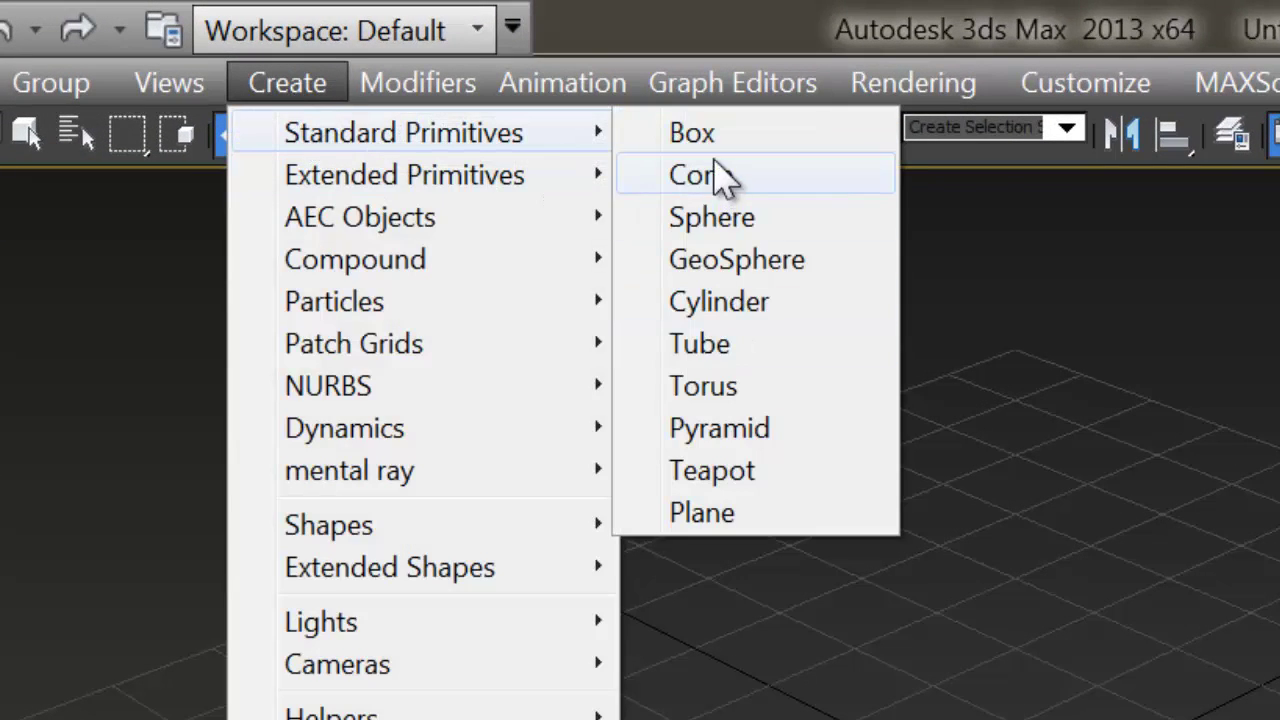
Close the Standard Primitives list without creating anything and clear the MAXScript listener field
{"action": "left_click", "coordinate": [706, 155]}
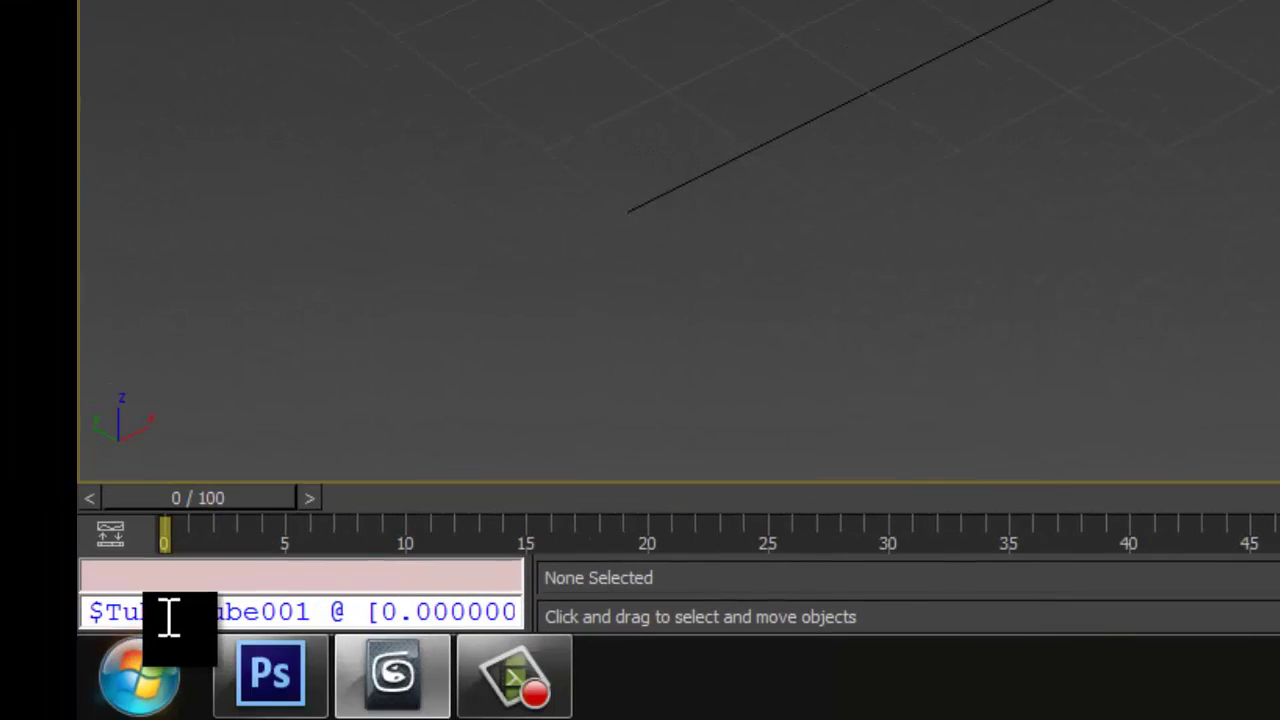
{"action": "left_click", "coordinate": [168, 617]}
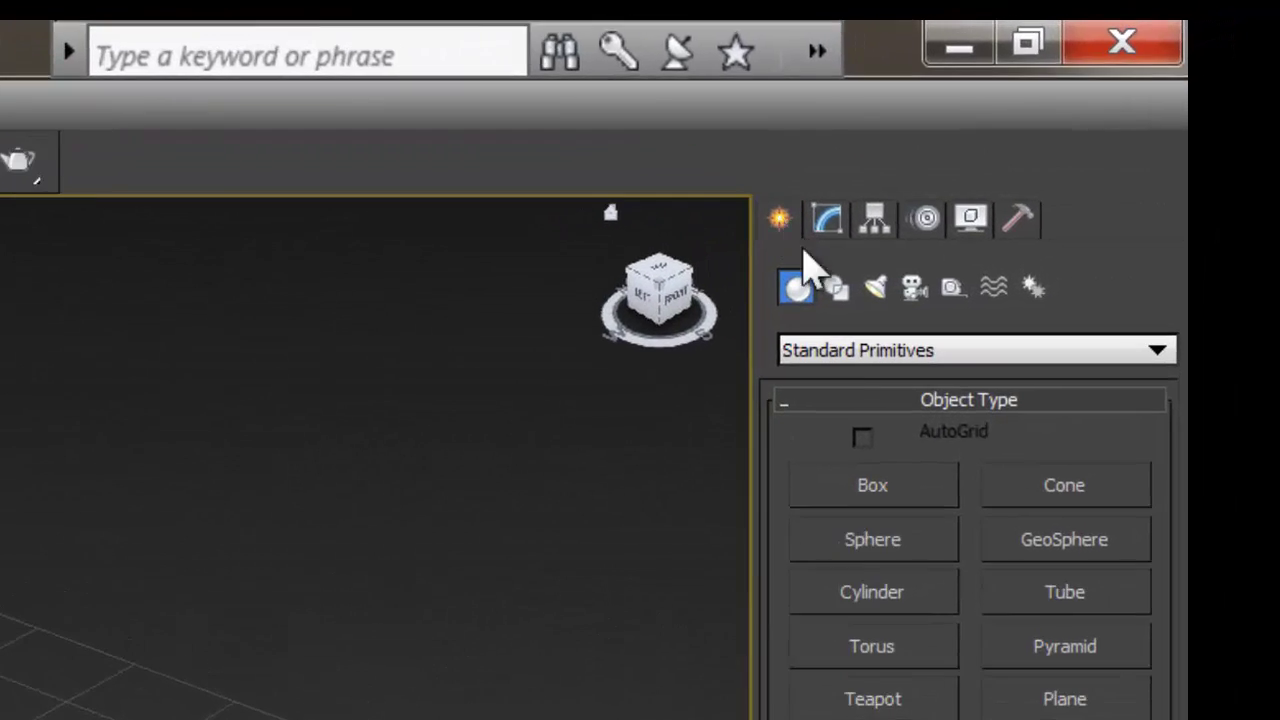
Draw a purple 367.784 mm cube, Box001, on the grid, then switch to Select and Move
{"action": "left_click", "coordinate": [872, 485]}
{"action": "left_click_drag", "start_coordinate": [448, 380], "coordinate": [459, 405]}
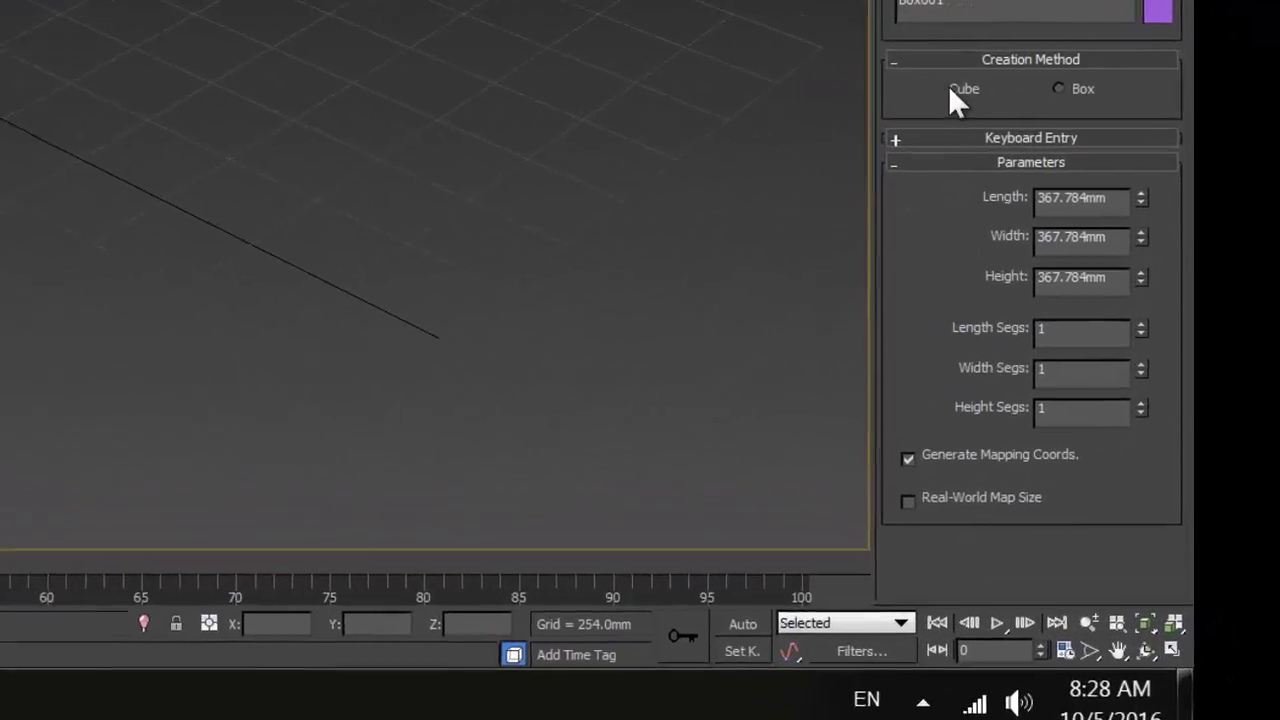
{"action": "left_click", "coordinate": [1064, 140]}
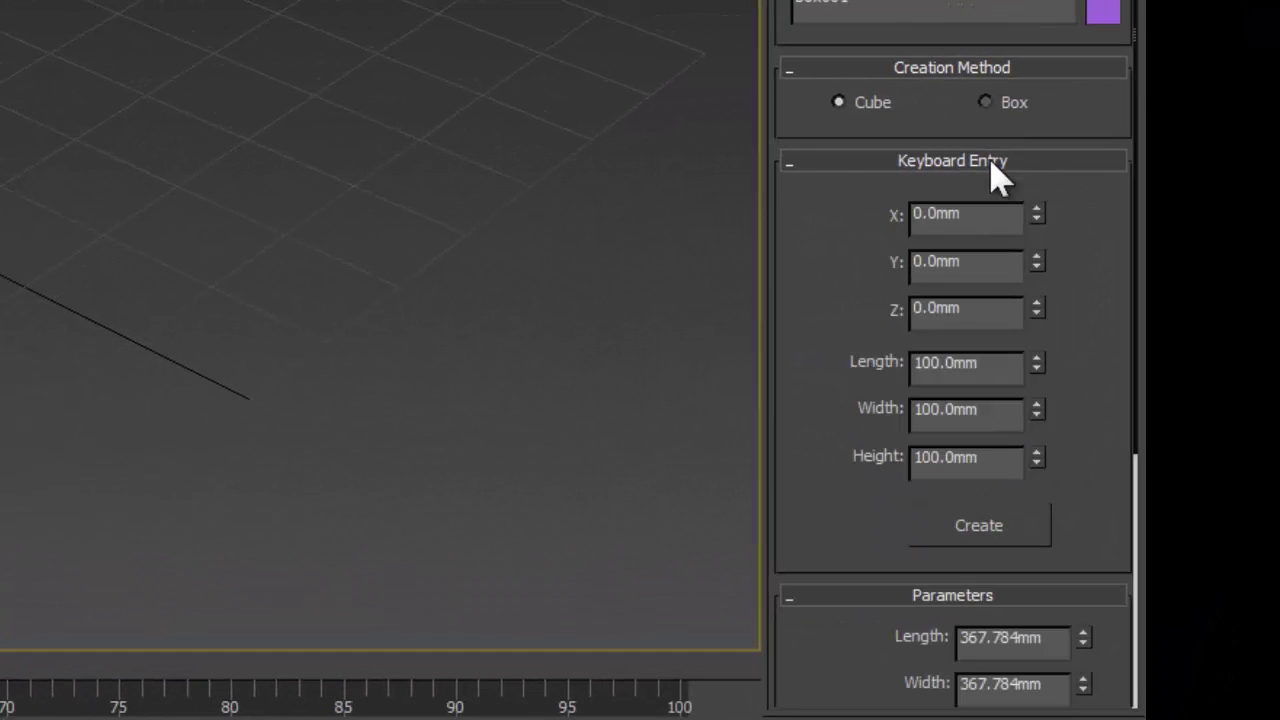
{"action": "left_click", "coordinate": [999, 165]}
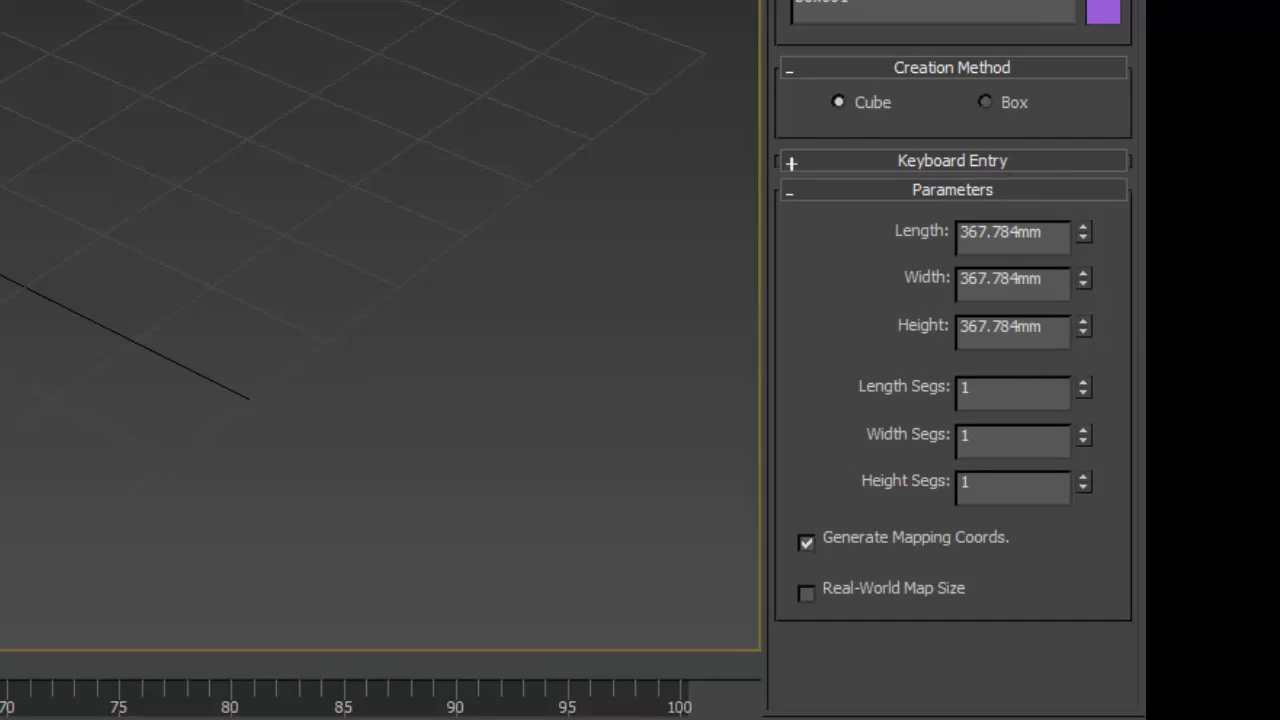
{"action": "key", "text": "w"}
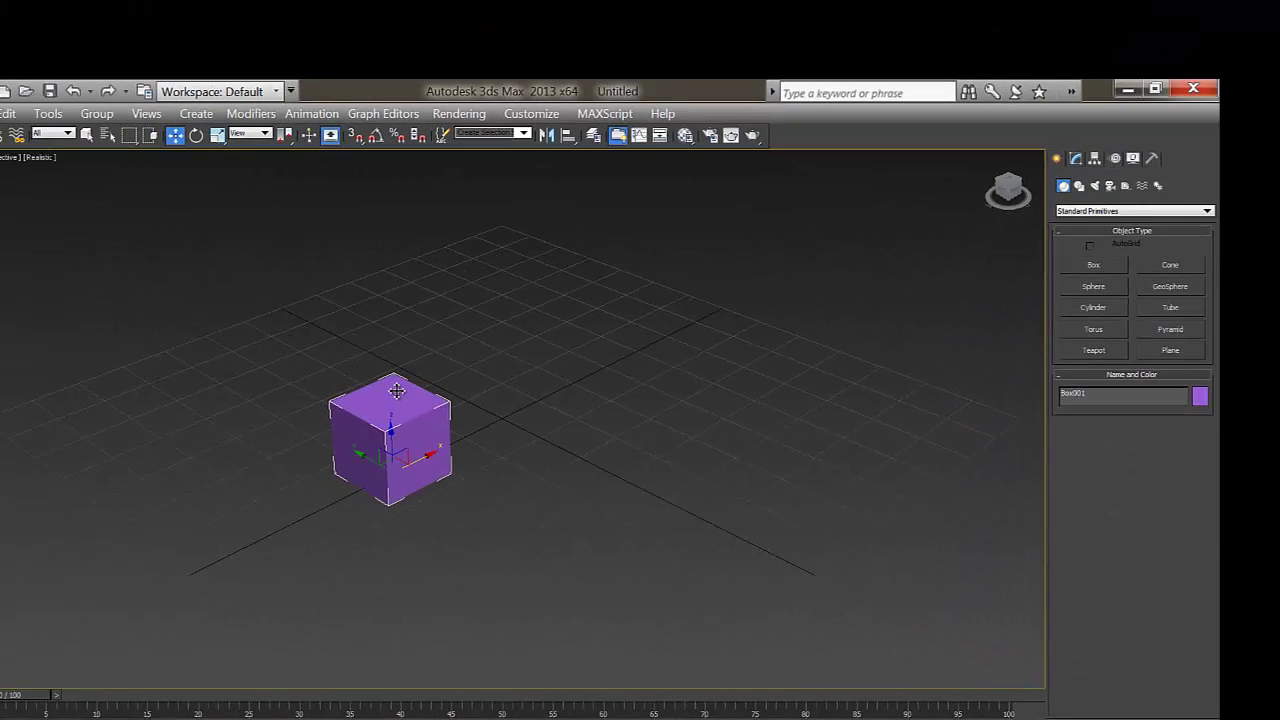